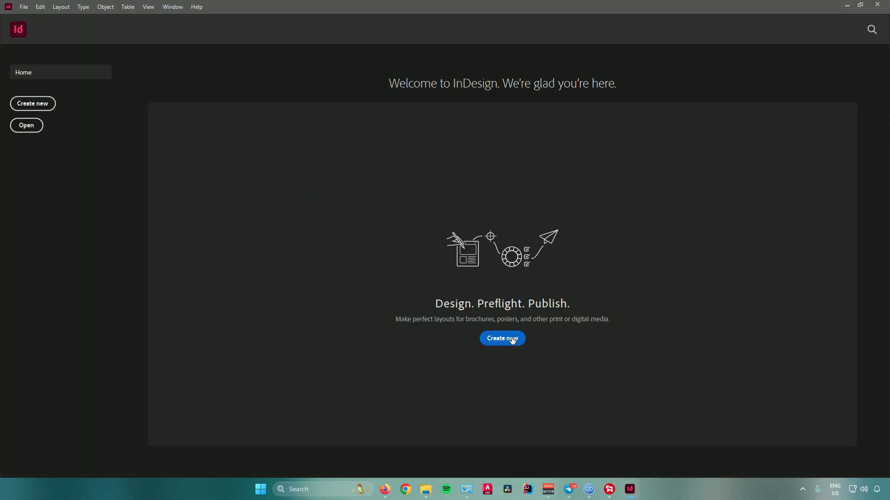
# Create a new single-page Letter print document with the default preset and dismiss the welcome tour.
pyautogui.click(513, 339)
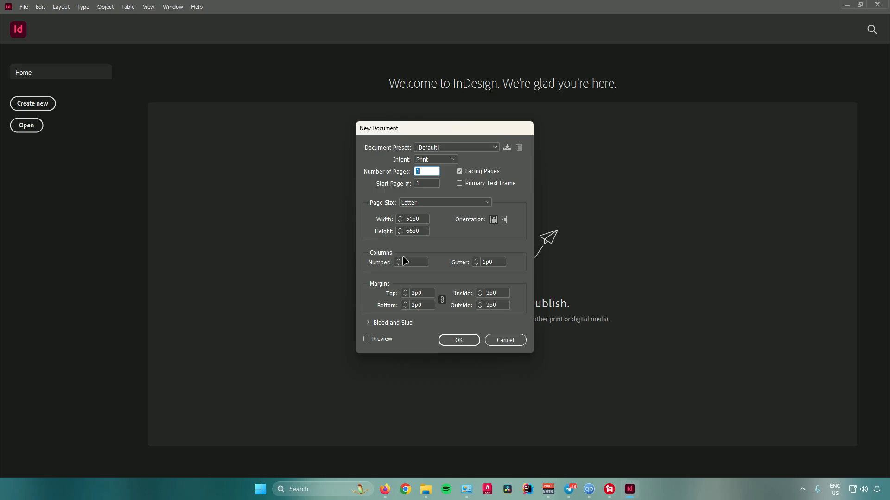
pyautogui.click(458, 341)
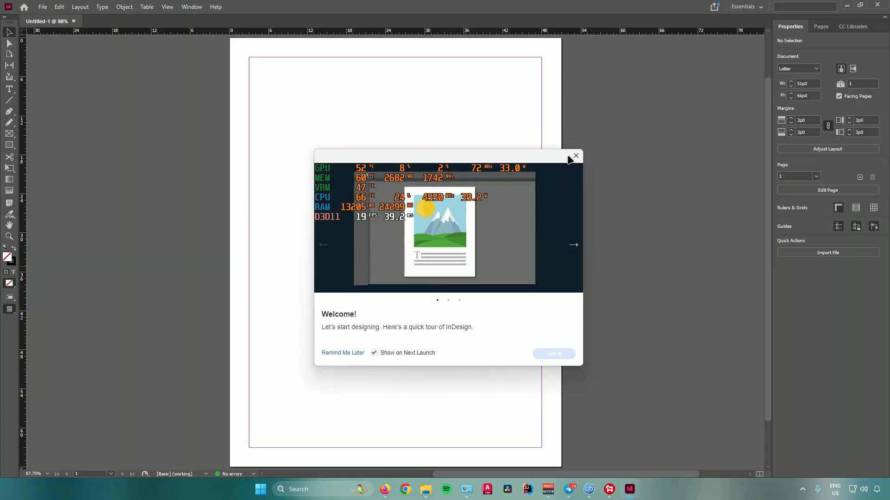
pyautogui.click(576, 157)
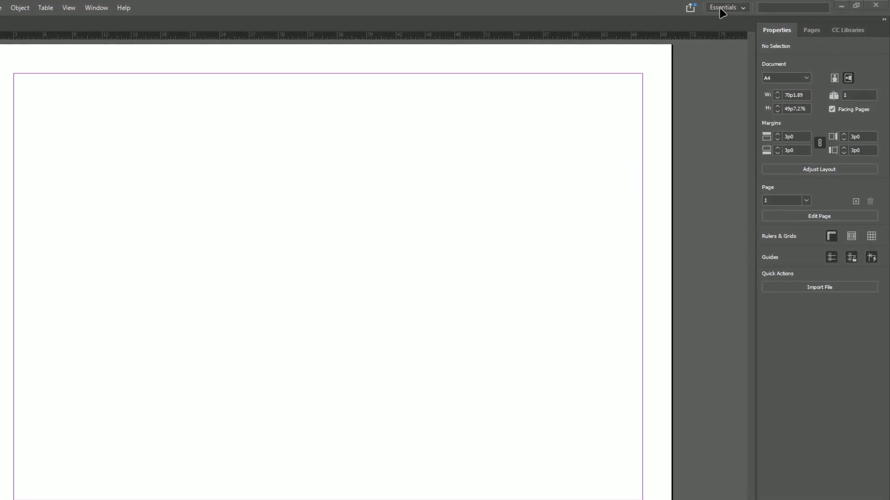
# Switch the workspace to Essentials Classic and collapse the expanded Pages panel.
pyautogui.click(713, 7)
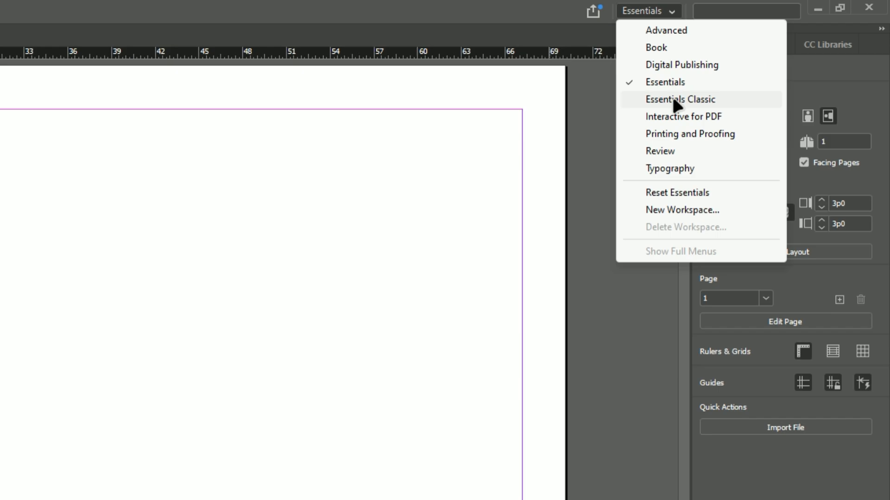
pyautogui.click(676, 93)
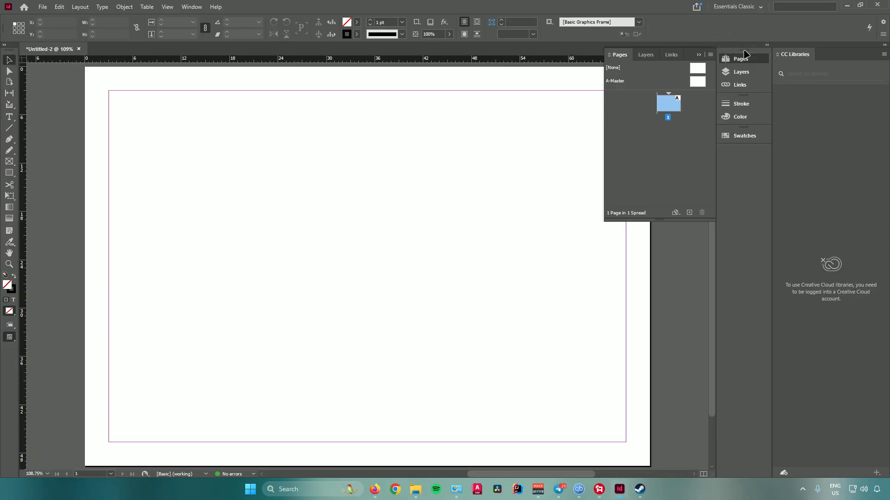
pyautogui.click(699, 55)
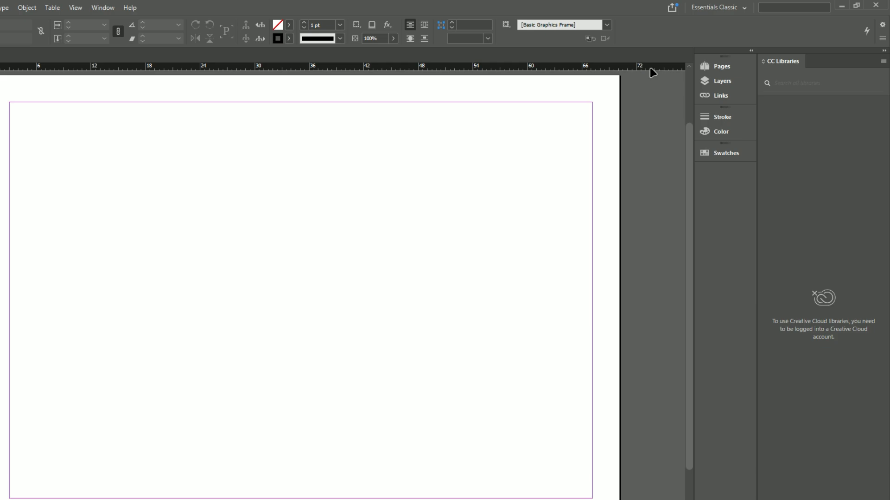
# Add a second page to the document.
pyautogui.click(719, 66)
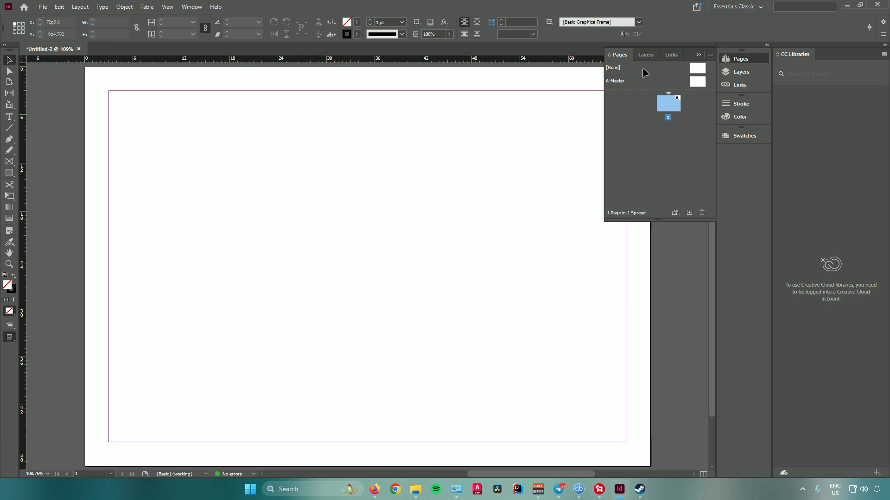
pyautogui.click(689, 213)
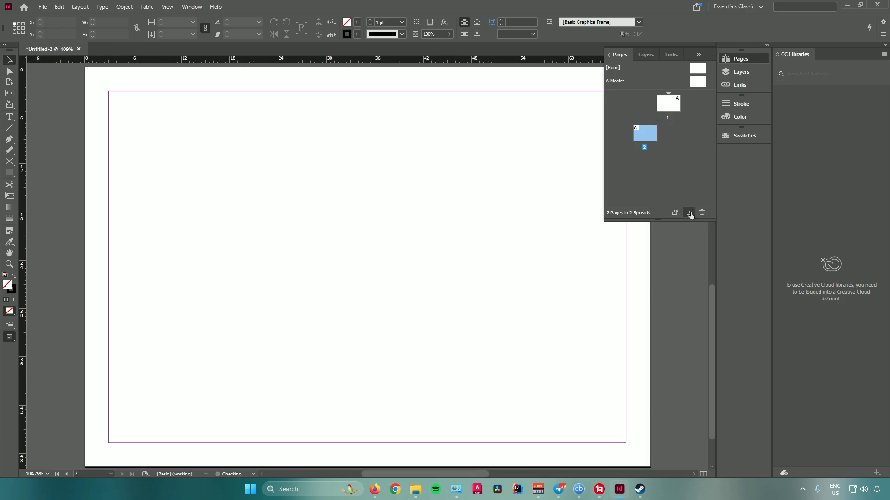
pyautogui.click(681, 165)
# Draw a rectangle about 10p4 wide and 7p4 high in the upper-left area of the A-Master page.
pyautogui.doubleClick(618, 81)
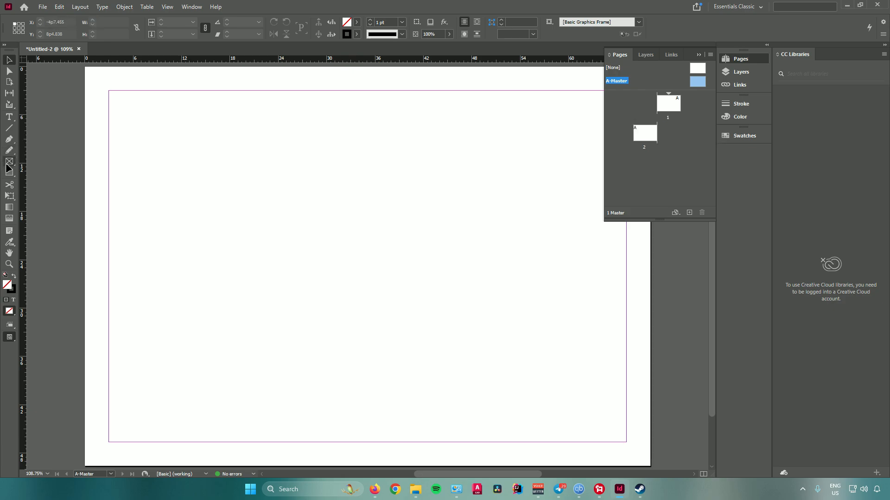
pyautogui.press('m')
pyautogui.moveTo(163, 135); pyautogui.dragTo(246, 194)
pyautogui.click(673, 110)
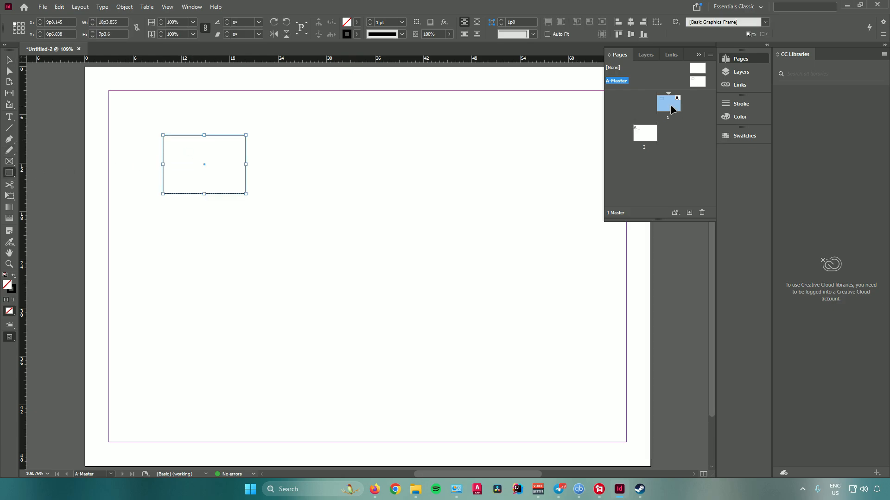
# Display page 2 and remove its master by applying [None] to that page.
pyautogui.doubleClick(647, 136)
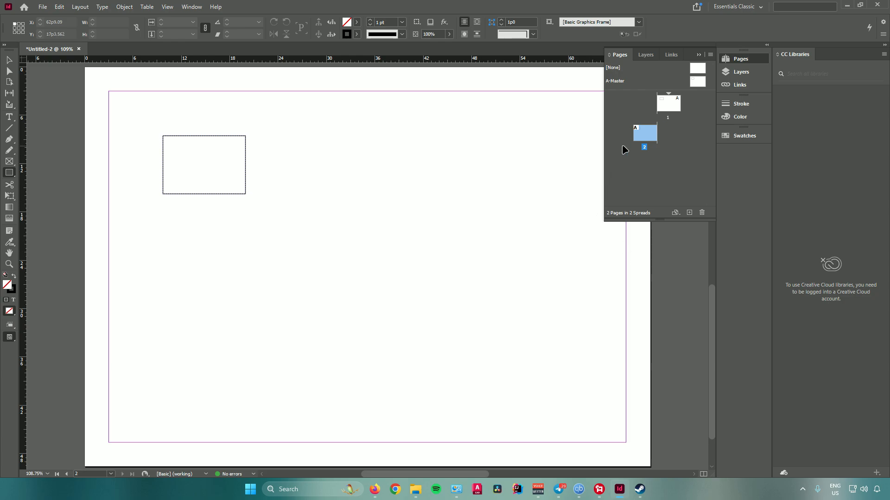
pyautogui.rightClick(640, 135)
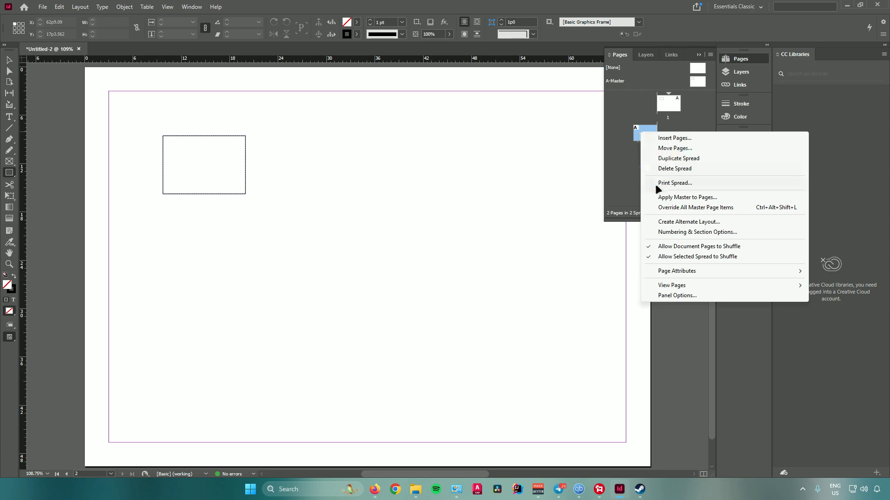
pyautogui.click(685, 199)
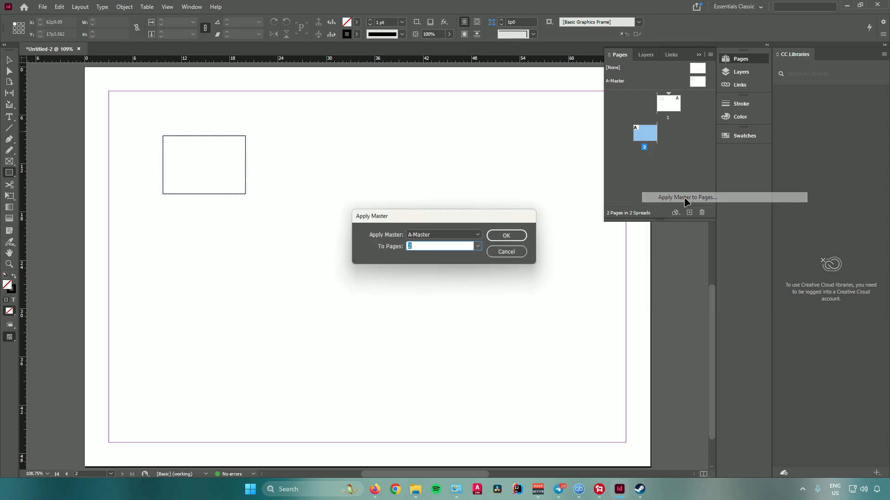
pyautogui.click(444, 236)
pyautogui.click(445, 241)
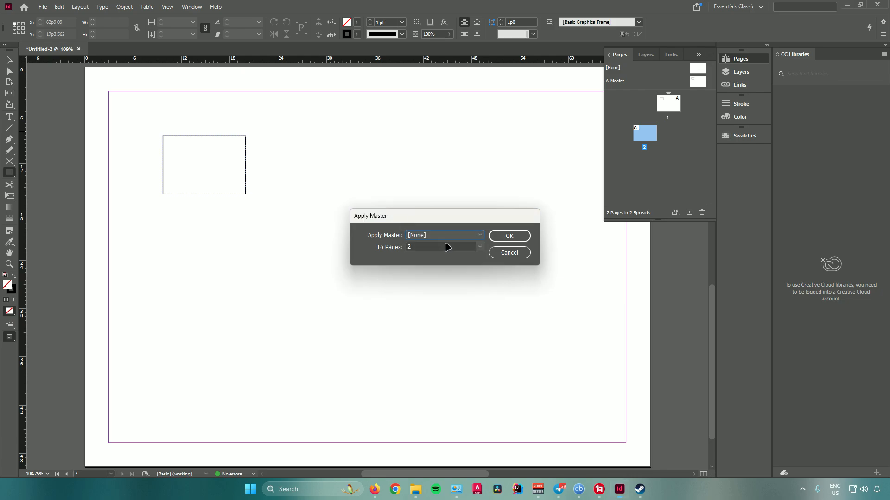
pyautogui.click(508, 236)
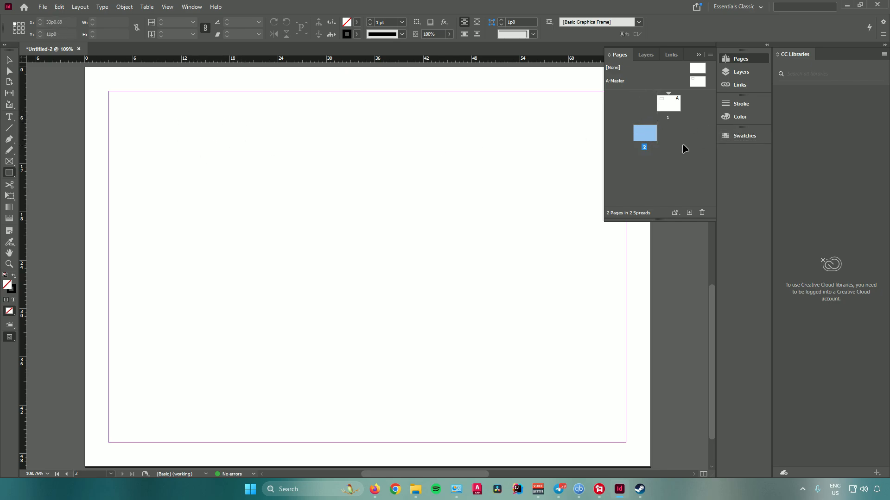
pyautogui.click(699, 55)
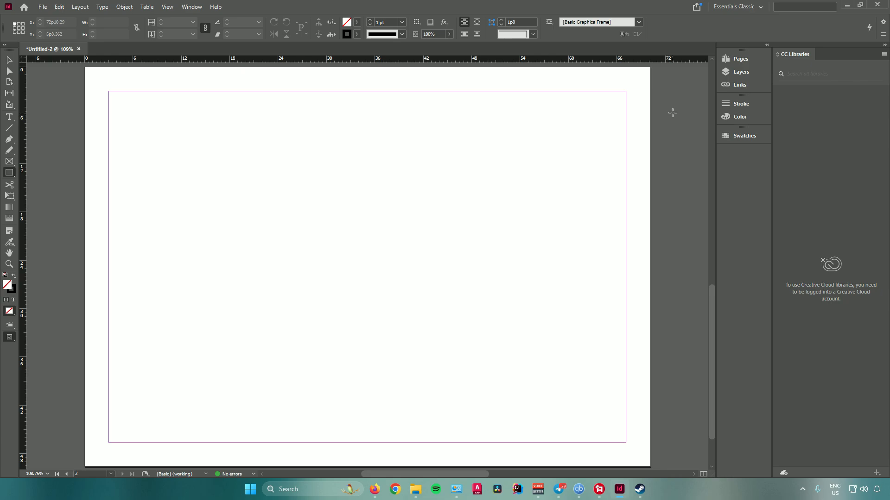
# Add two new layers above Layer 1.
pyautogui.click(737, 72)
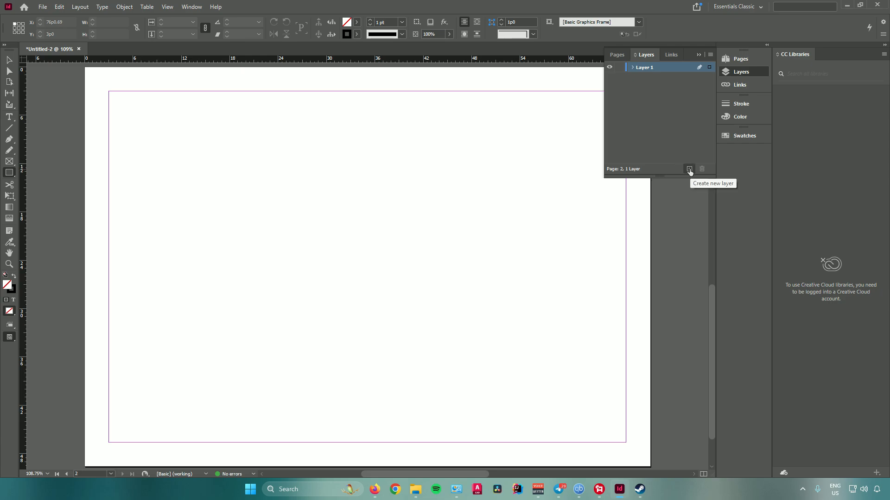
pyautogui.click(689, 169)
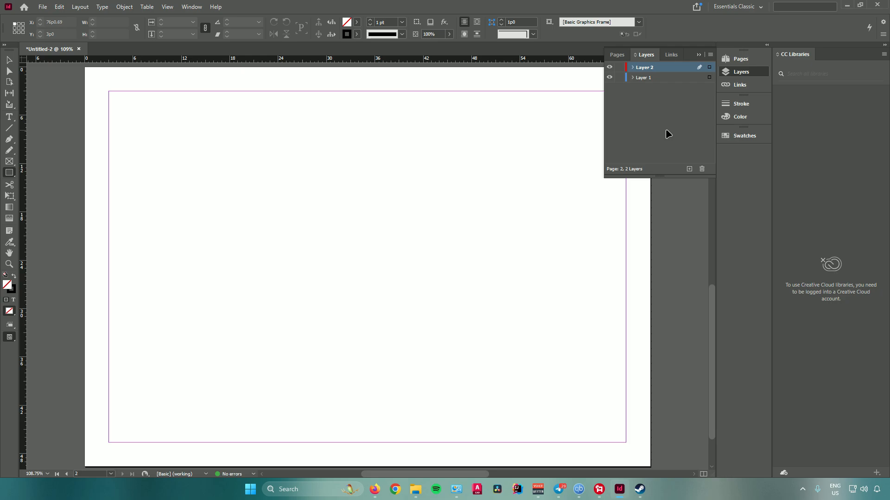
pyautogui.click(689, 169)
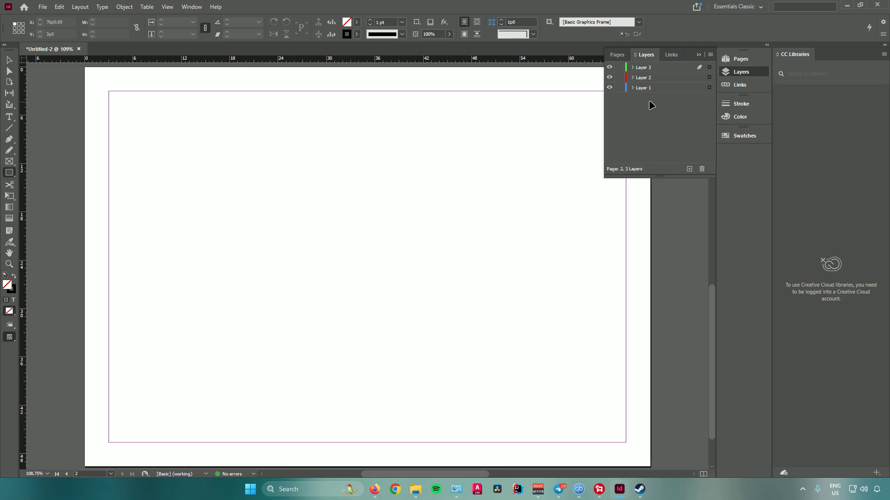
# Rename Layer 3 as Text and set its layer color to Magenta.
pyautogui.doubleClick(647, 67)
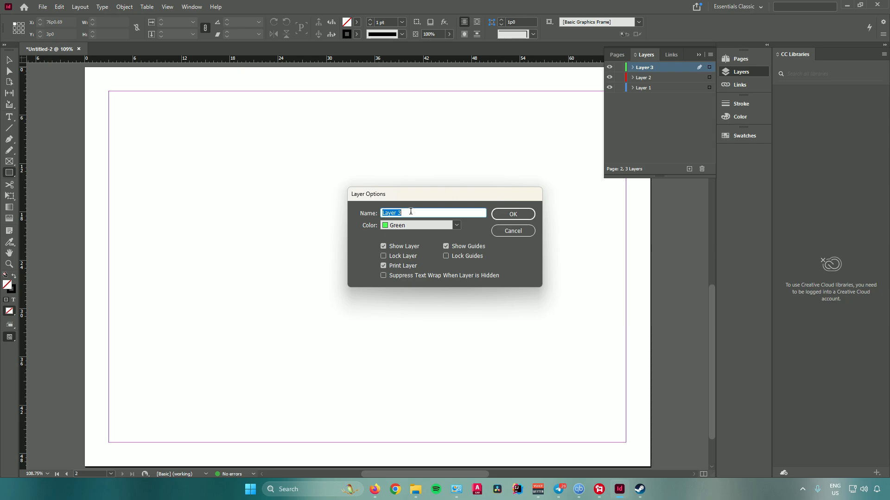
pyautogui.write('Text')
pyautogui.click(457, 227)
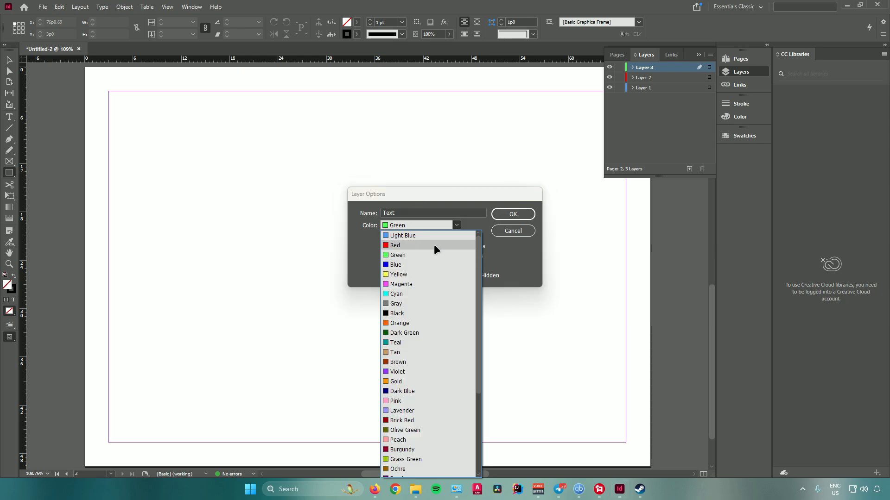
pyautogui.click(414, 284)
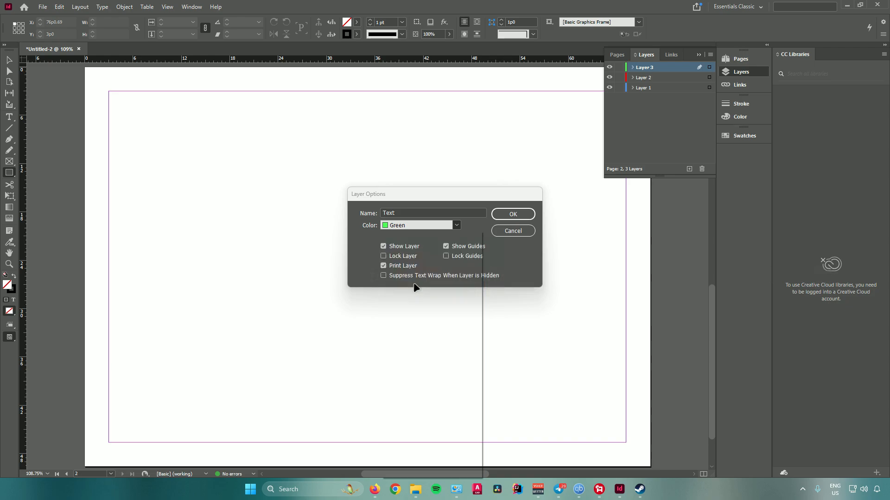
pyautogui.click(515, 215)
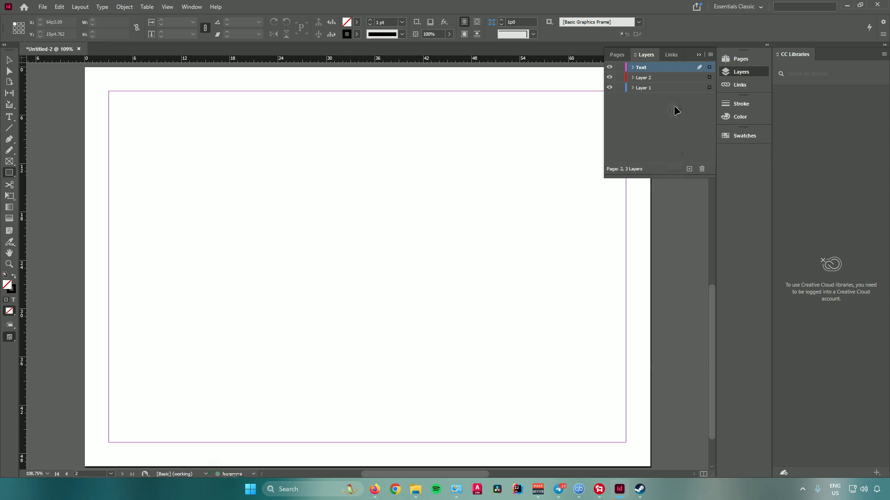
# Rename Layer 2 as Photo and set its layer color to Green.
pyautogui.doubleClick(650, 78)
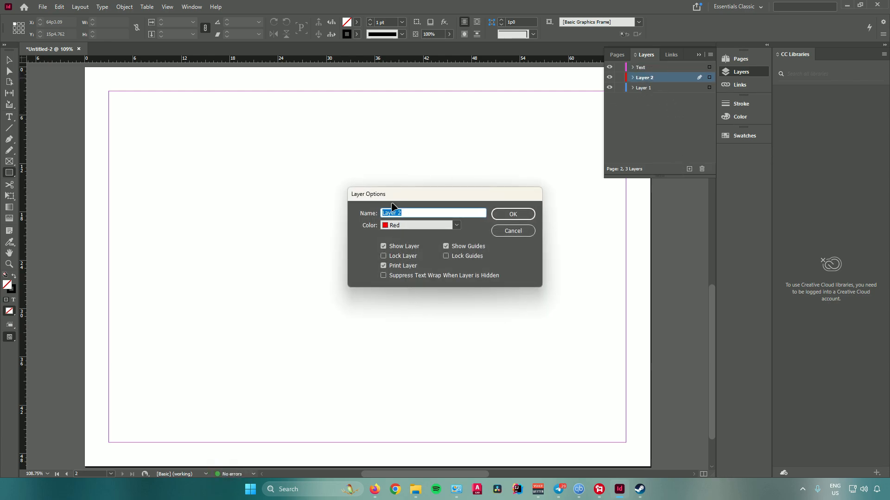
pyautogui.write('Photo')
pyautogui.click(457, 226)
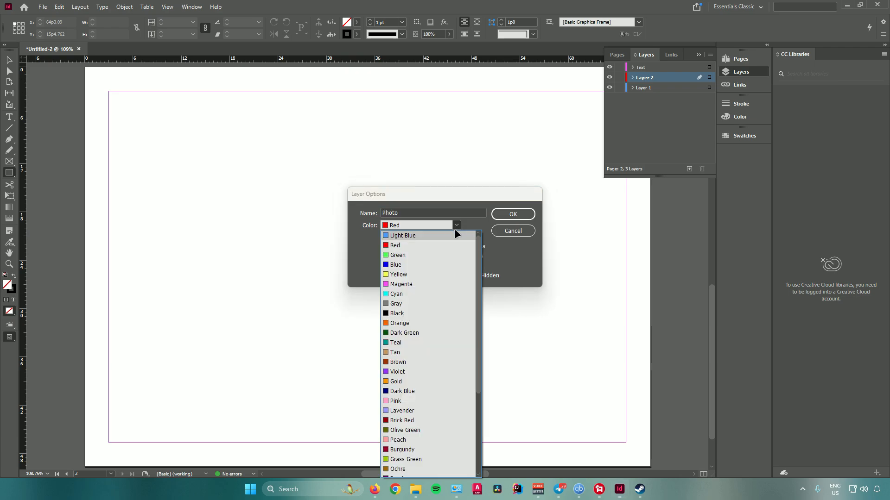
pyautogui.click(432, 256)
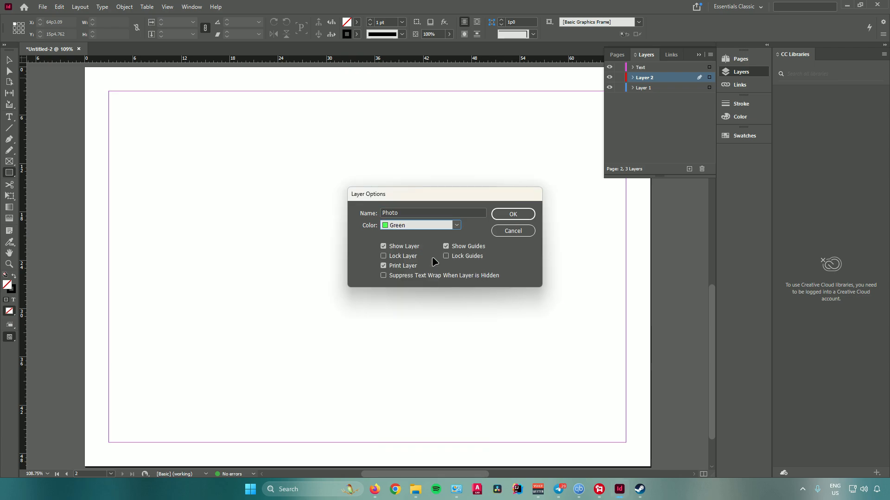
pyautogui.click(514, 213)
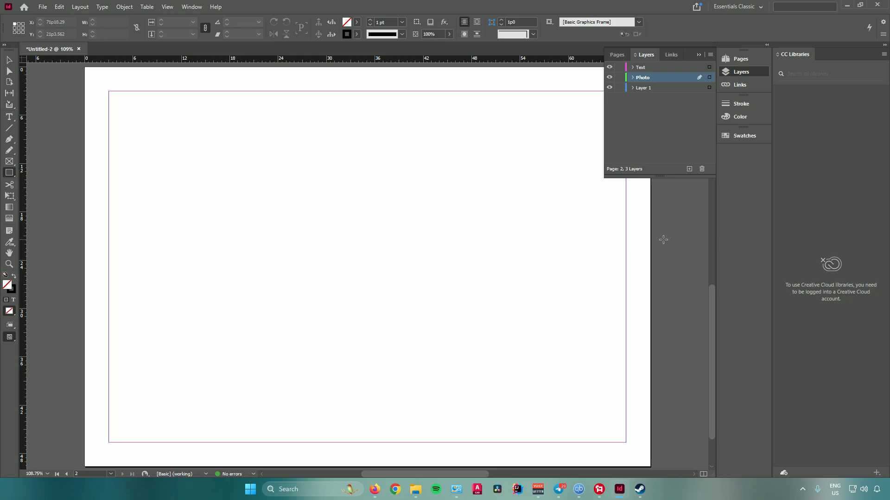
# Create guides on page 2 with 4 rows and 4 columns, 0p0 gutters, fitted to the page, with the preview on.
pyautogui.click(79, 7)
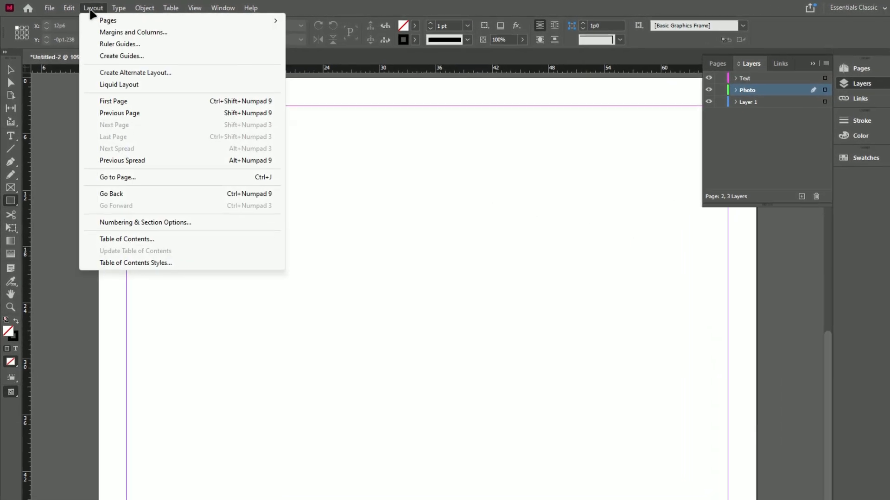
pyautogui.click(122, 56)
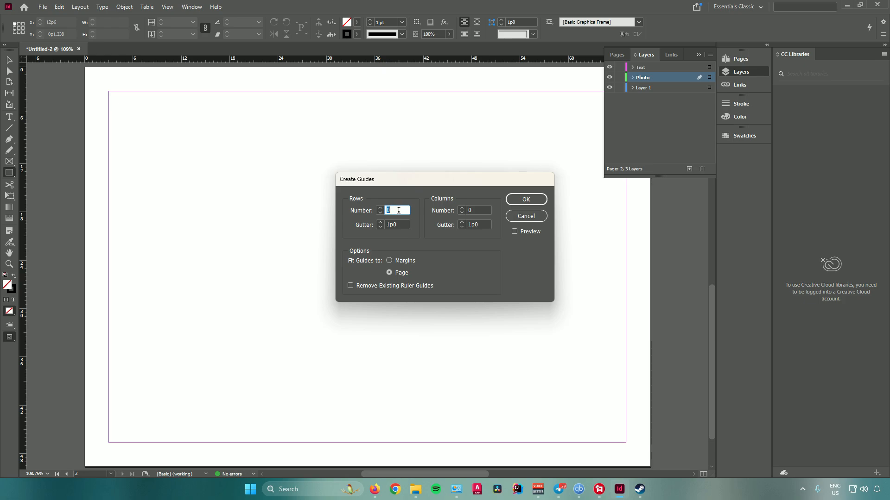
pyautogui.click(479, 209)
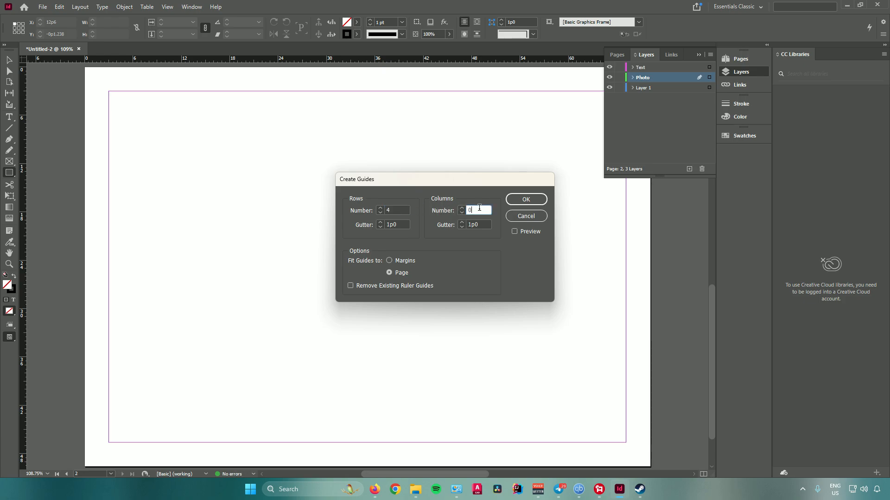
pyautogui.click(514, 232)
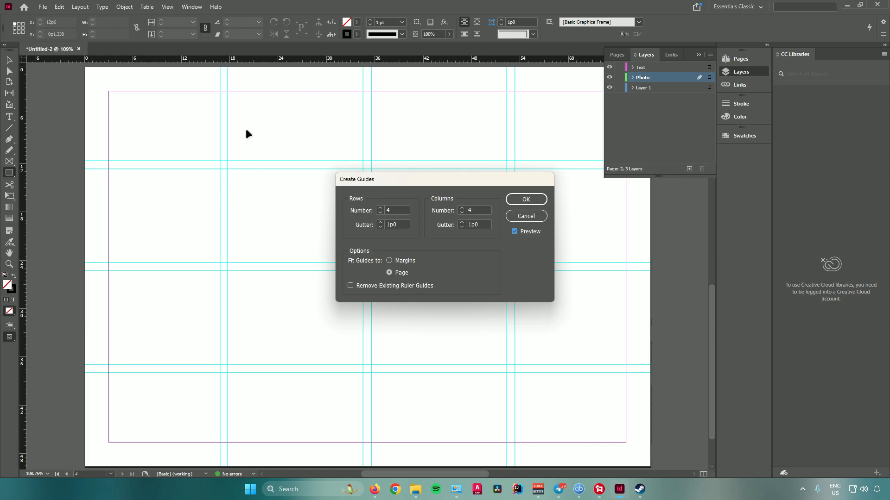
pyautogui.click(380, 227)
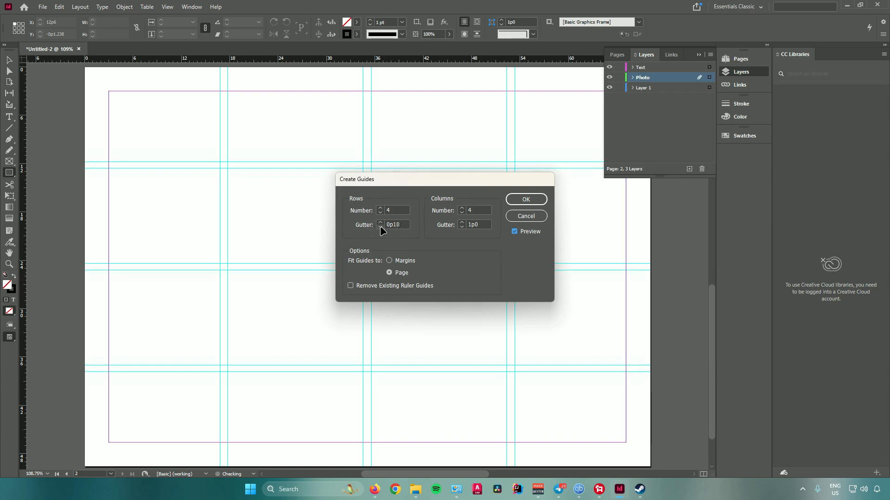
pyautogui.click(379, 226)
pyautogui.click(380, 226)
pyautogui.click(461, 227)
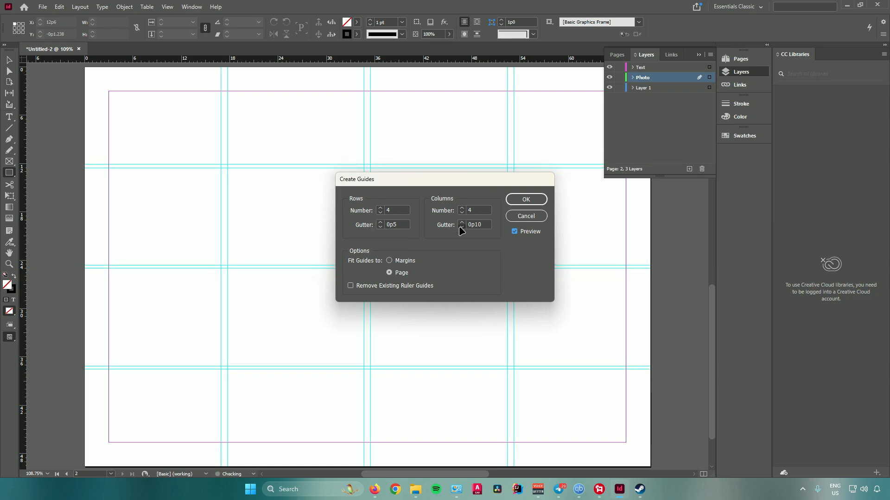
pyautogui.click(461, 227)
pyautogui.click(462, 227)
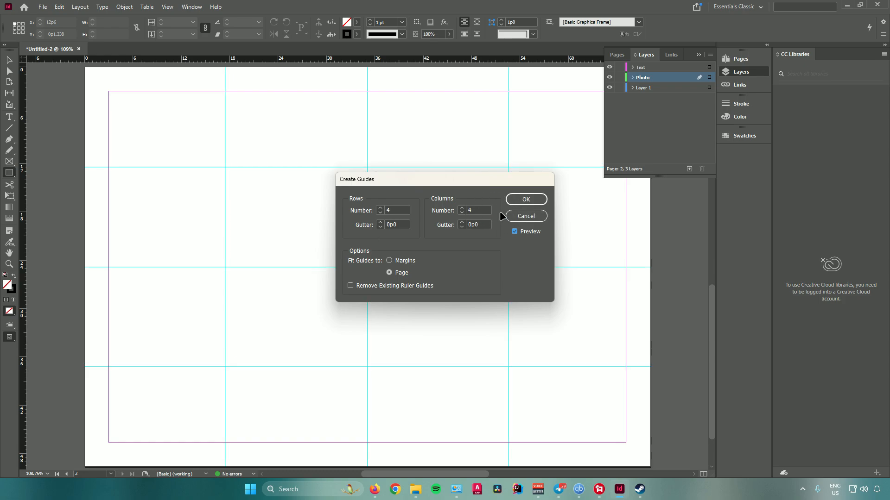
pyautogui.click(525, 200)
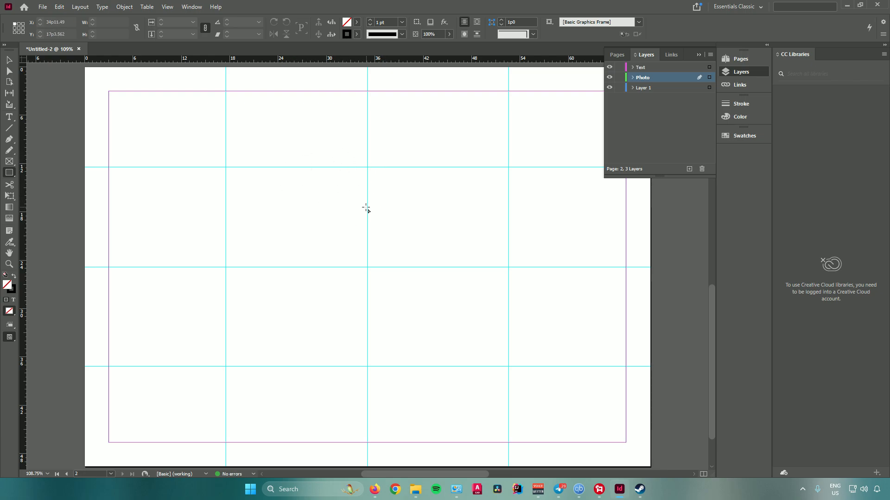
# Draw a rectangle frame about 35p1 by 24p10 from the page's upper-left corner to the guide intersection at the page center.
pyautogui.press('f')
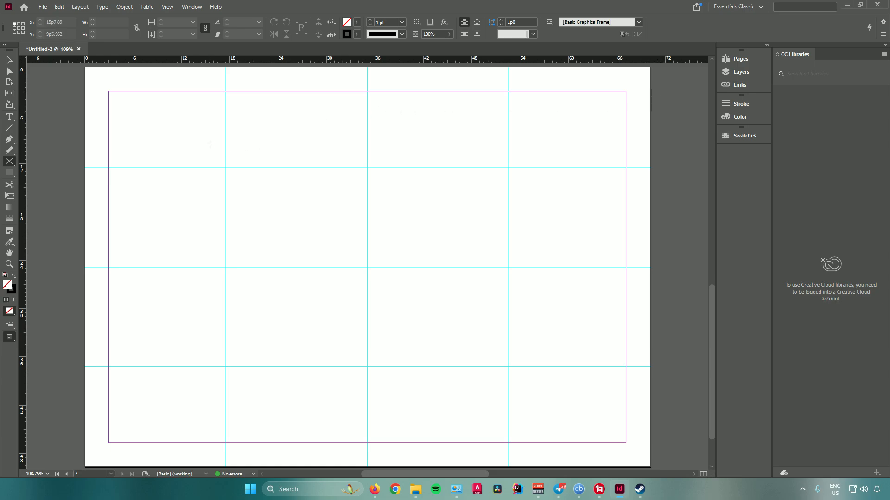
pyautogui.click(10, 162)
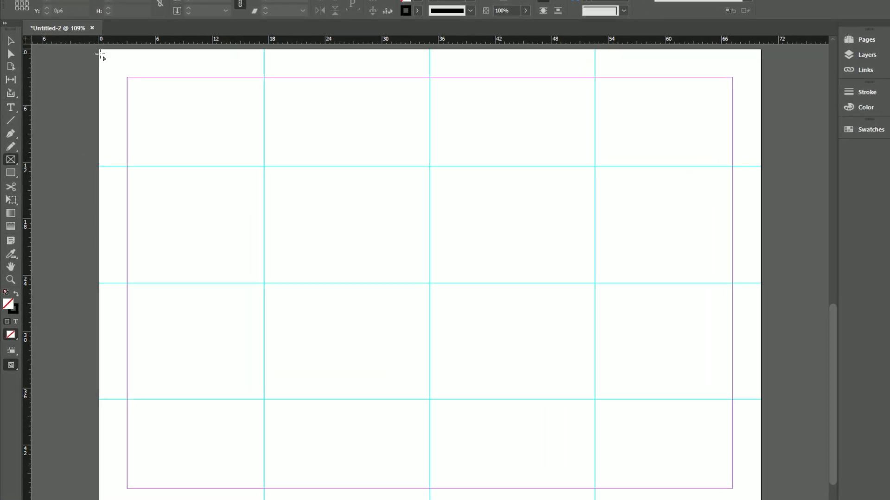
pyautogui.moveTo(100, 54); pyautogui.dragTo(371, 234)
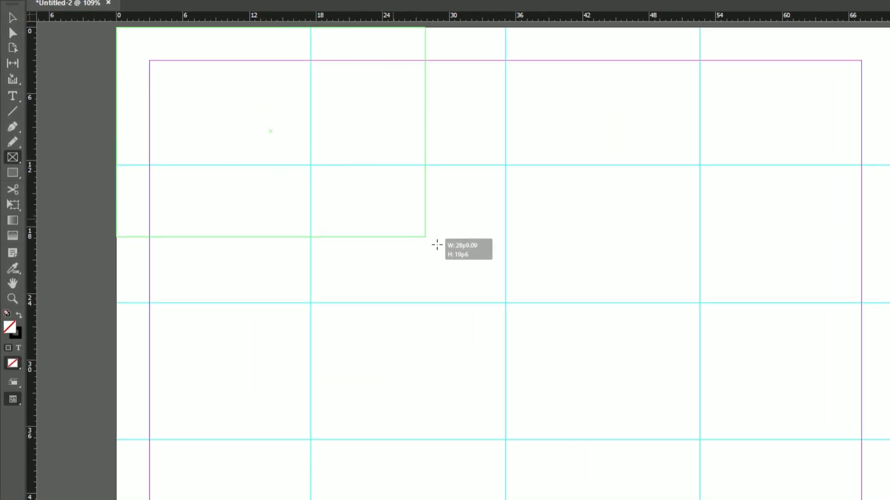
pyautogui.moveTo(437, 245); pyautogui.dragTo(504, 303)
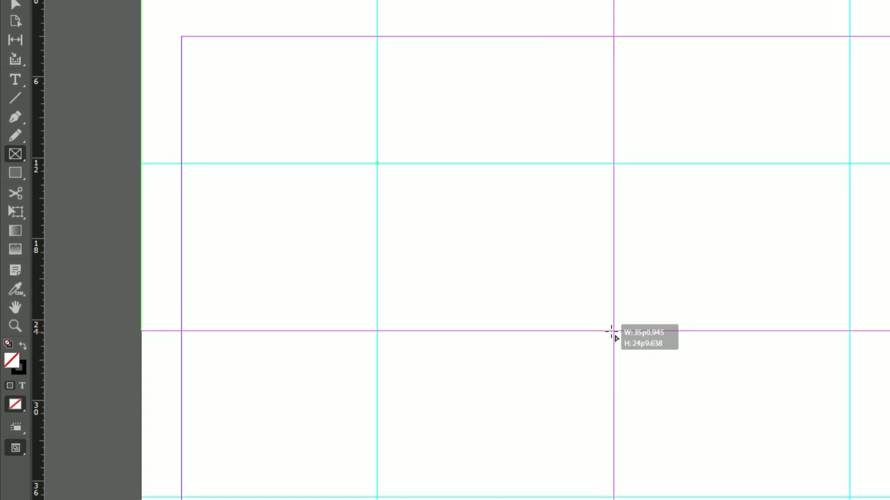
pyautogui.moveTo(611, 331); pyautogui.dragTo(612, 331)
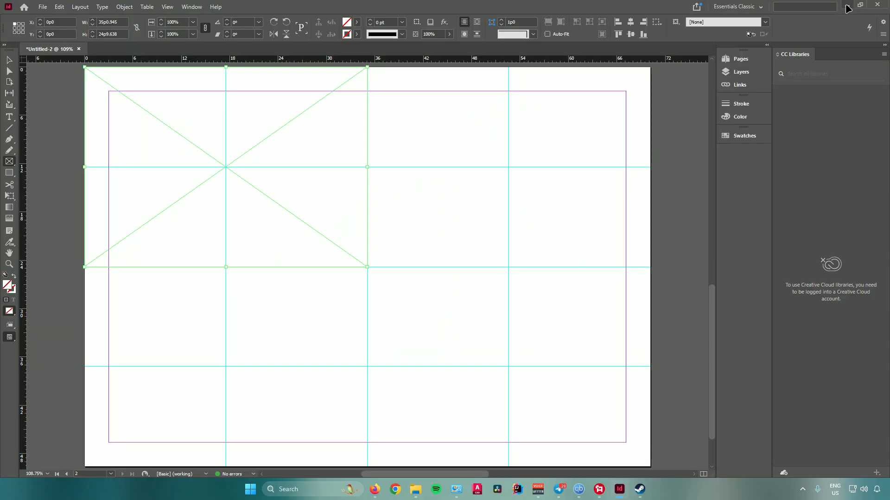
# Place the desktop photo of hands holding a glowing bulb in the frame and fit it with Fill Frame Proportionally.
pyautogui.click(844, 5)
pyautogui.moveTo(228, 247); pyautogui.dragTo(224, 166)
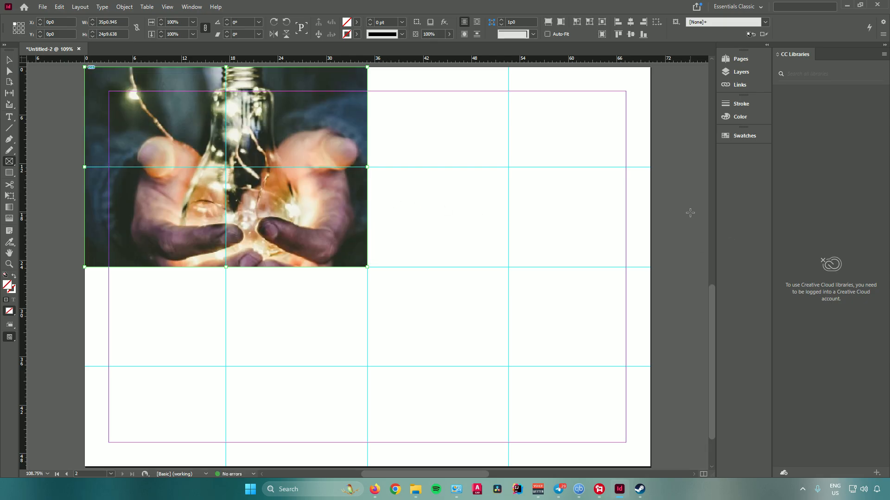
pyautogui.press('v')
pyautogui.rightClick(174, 179)
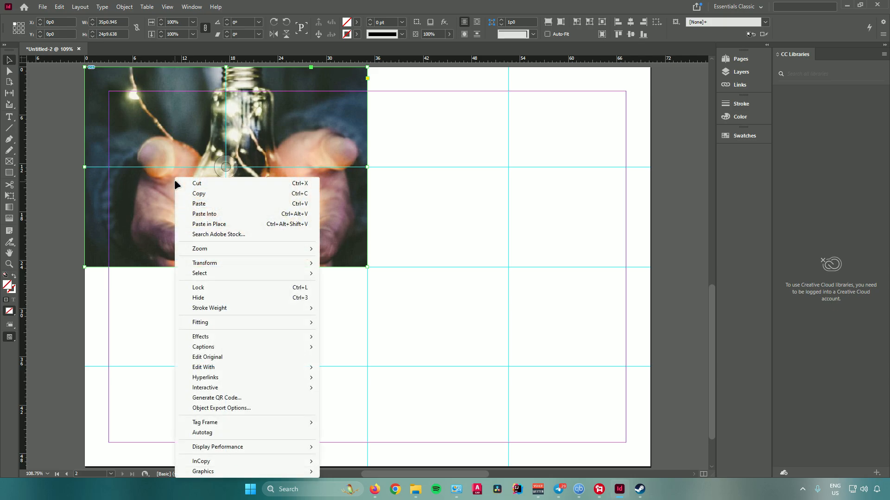
pyautogui.moveTo(233, 249)
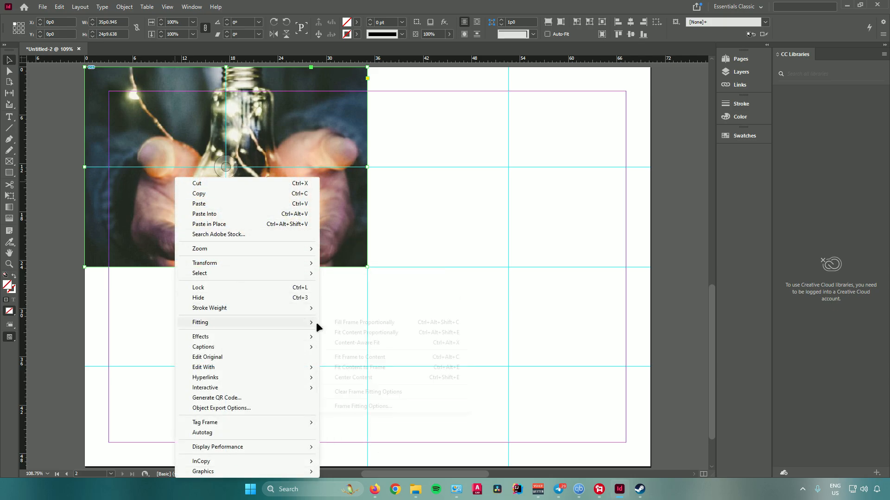
pyautogui.moveTo(314, 318)
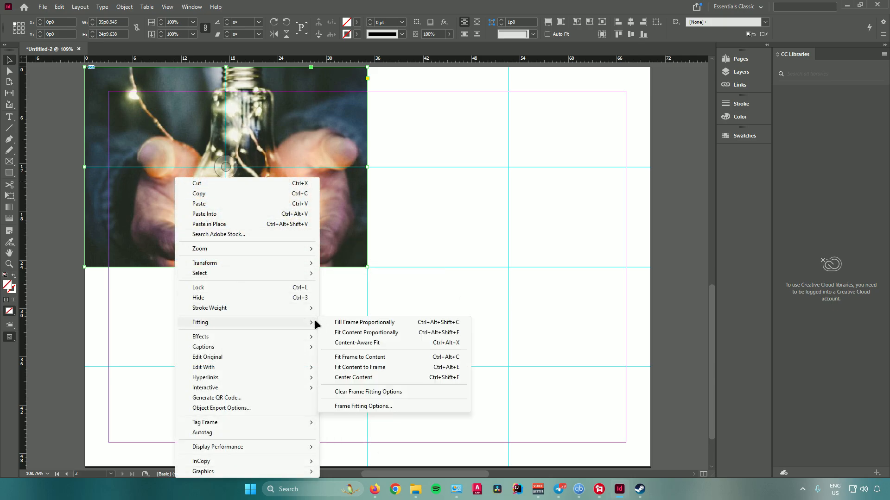
pyautogui.click(374, 324)
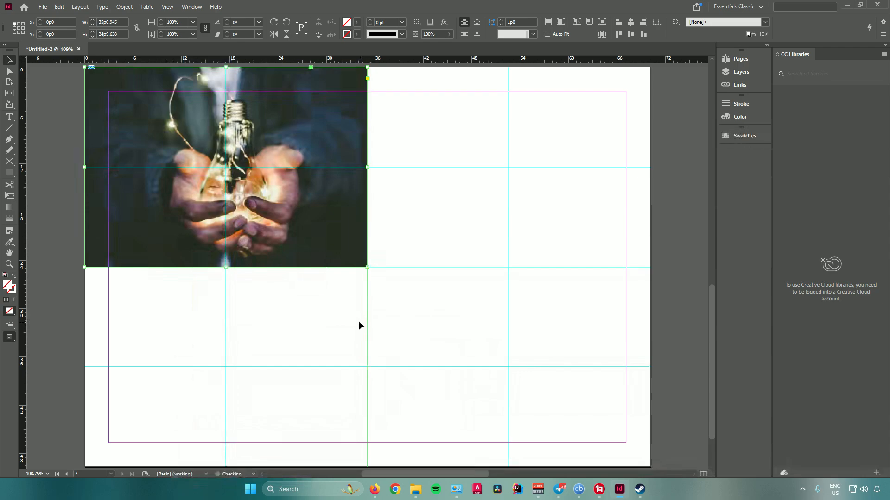
# Try Fit Content Proportionally on the placed photo and return it to Fill Frame Proportionally.
pyautogui.rightClick(236, 167)
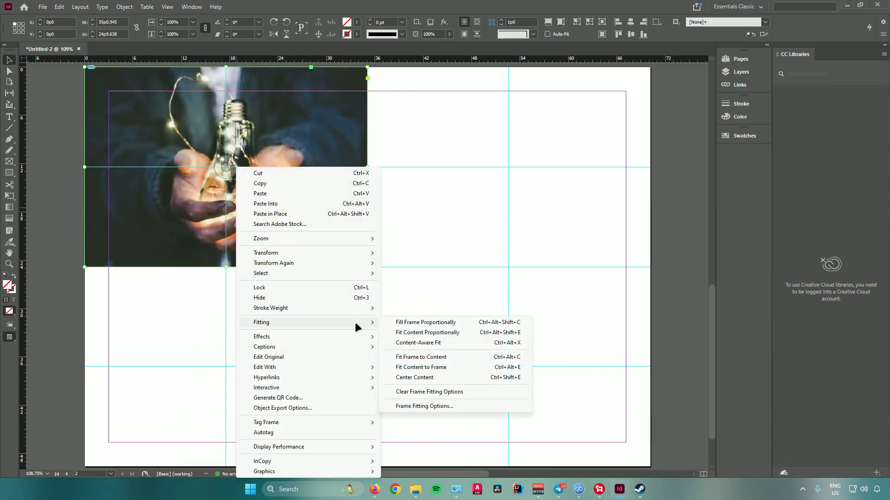
pyautogui.click(418, 333)
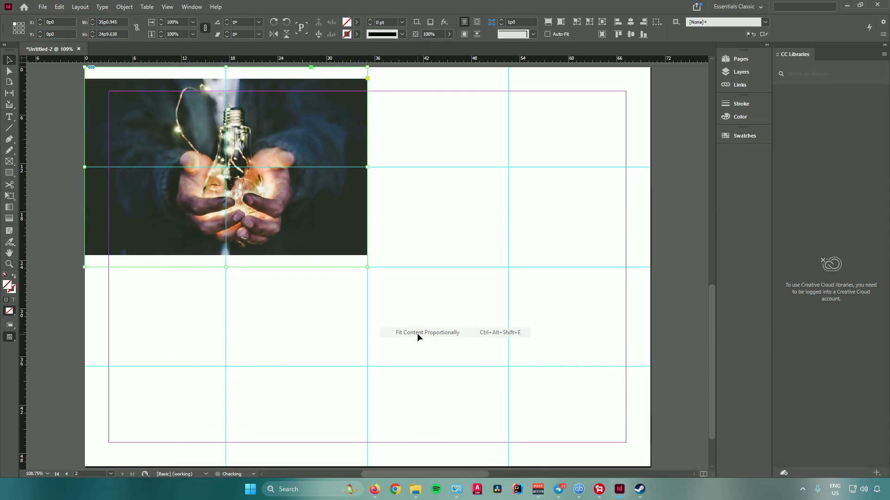
pyautogui.rightClick(133, 168)
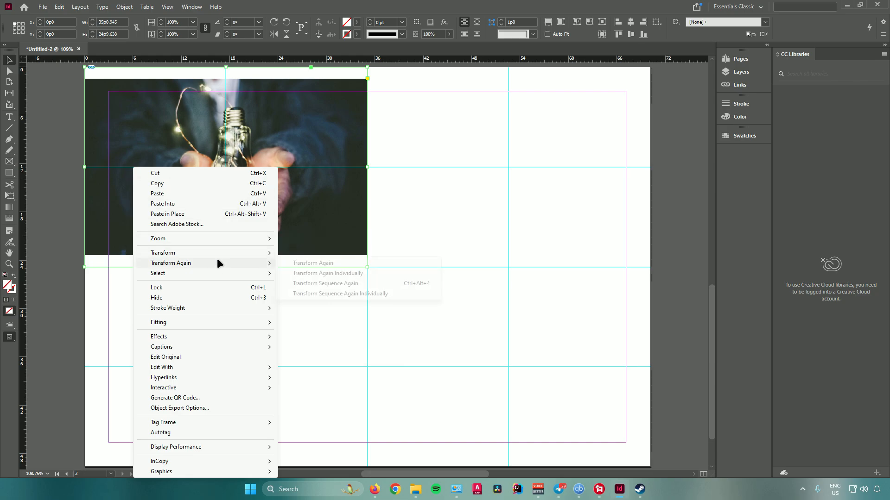
pyautogui.moveTo(264, 323)
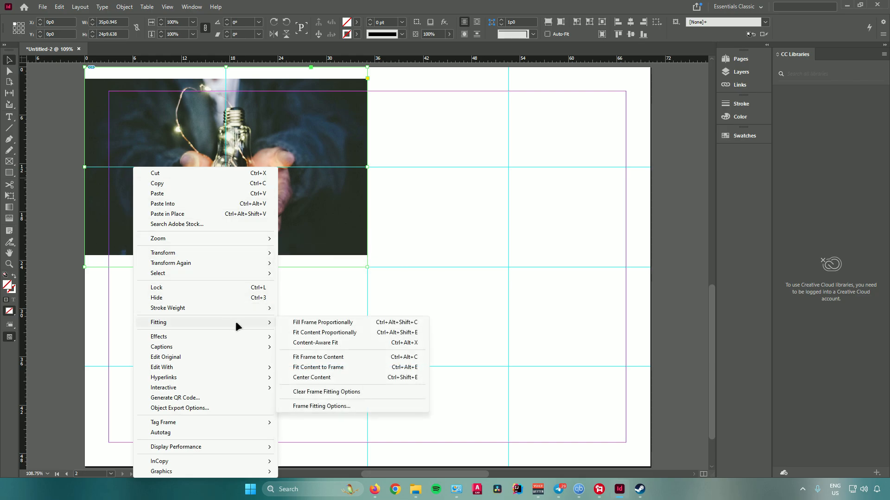
pyautogui.click(311, 324)
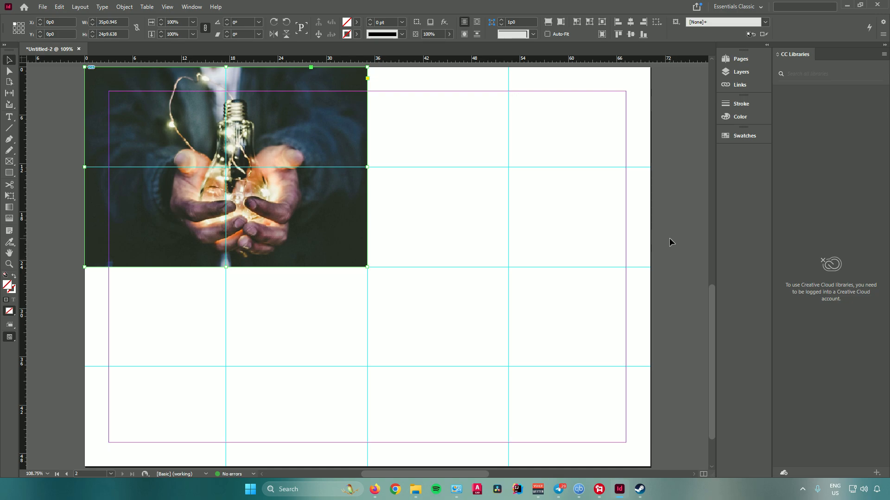
# Place image.jpeg from the desktop at about 20p4 by 12p1 and move it into the page's lower-right margin corner.
pyautogui.click(844, 4)
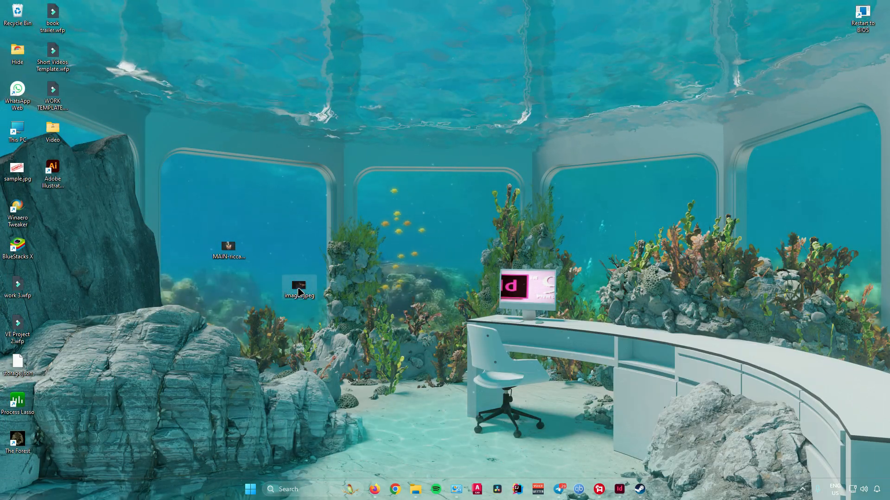
pyautogui.moveTo(309, 284); pyautogui.dragTo(613, 463)
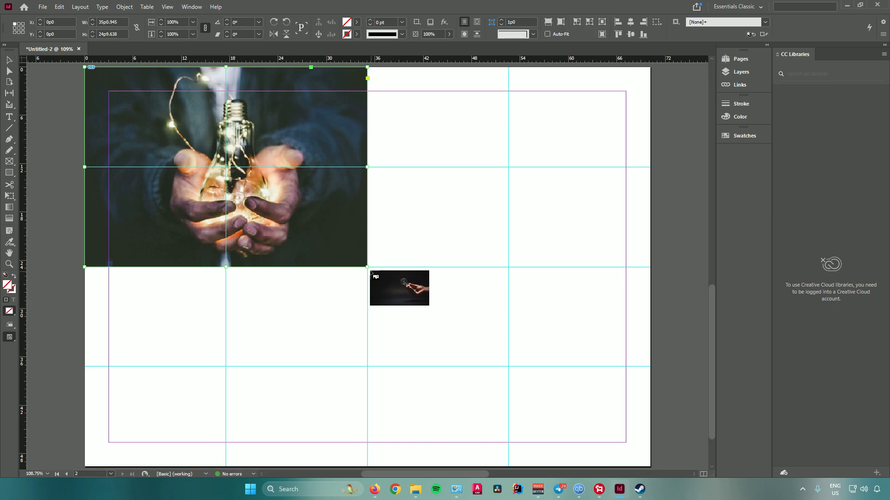
pyautogui.moveTo(371, 270); pyautogui.dragTo(548, 419)
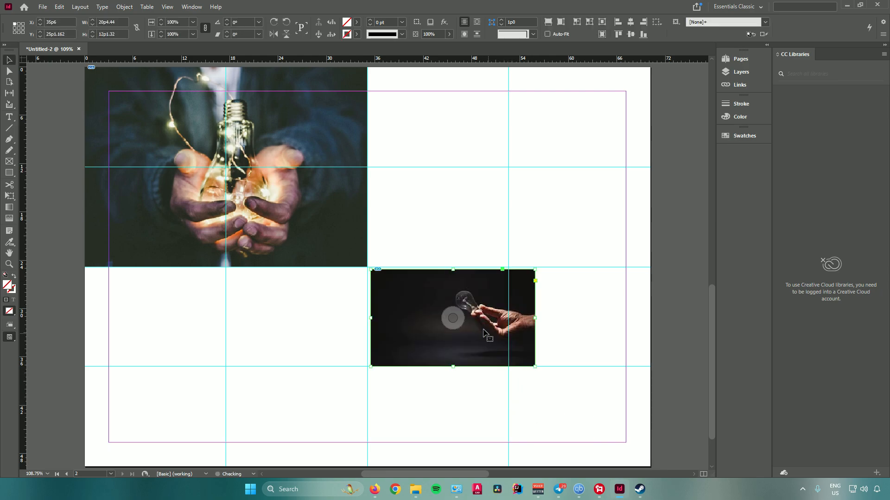
pyautogui.moveTo(457, 306); pyautogui.dragTo(542, 373)
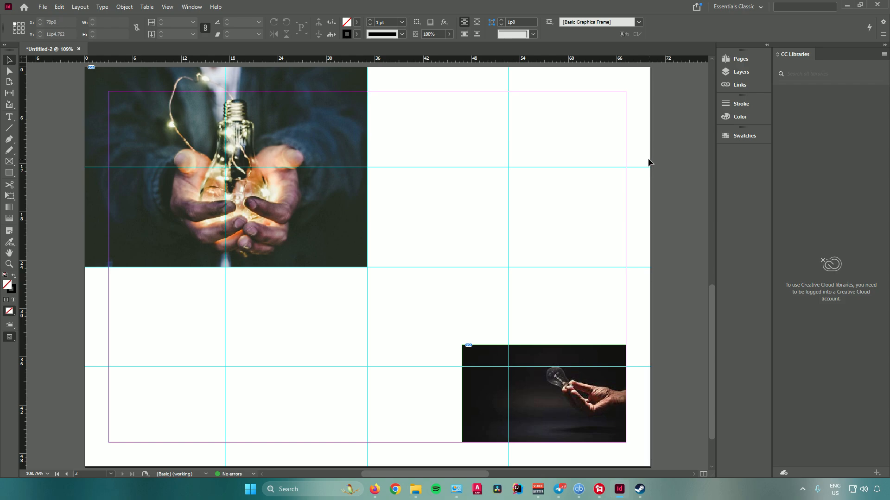
# Preview the page without guides and frame edges, and return to the normal view.
pyautogui.press('w')
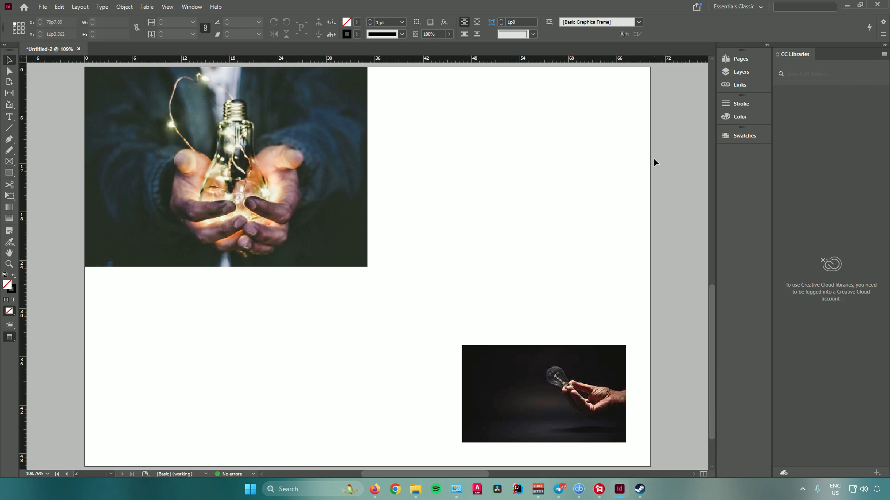
pyautogui.press('w')
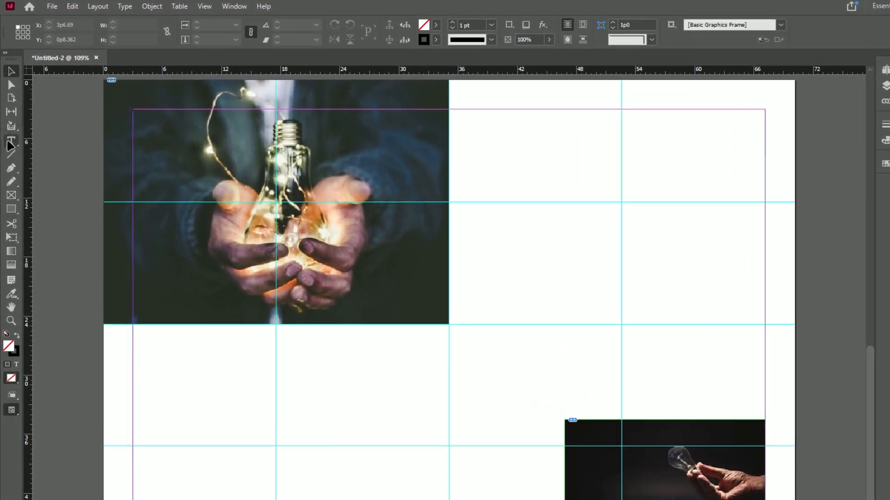
# Draw a text frame in the top guide row beside the large photo and enter LIGHT.
pyautogui.click(11, 141)
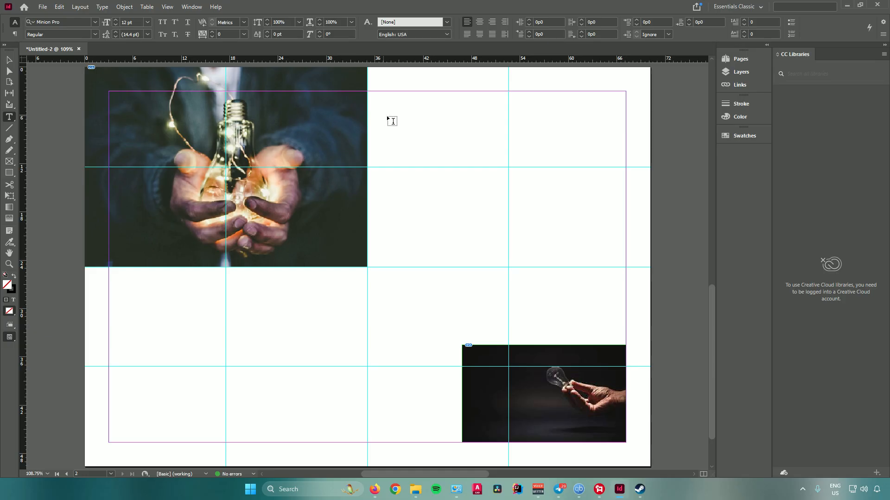
pyautogui.moveTo(384, 106); pyautogui.dragTo(504, 161)
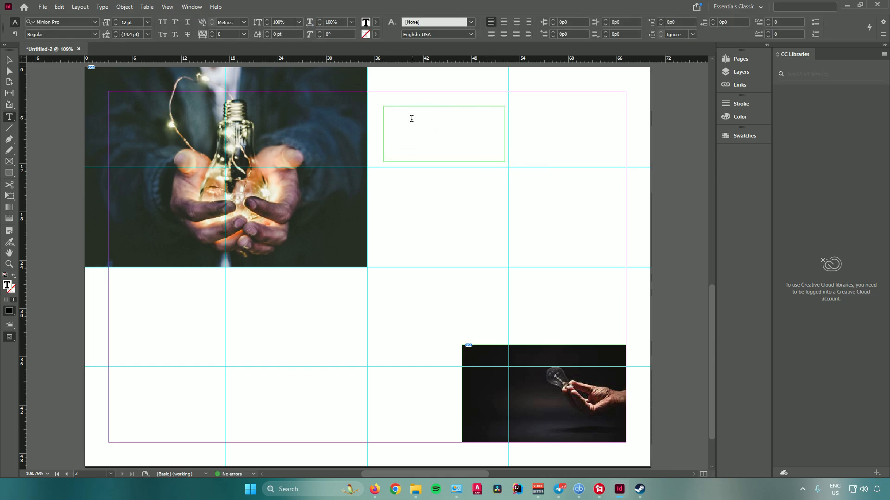
pyautogui.write('LIGHT')
# Set the LIGHT text to the Aero font at 39 pt.
pyautogui.moveTo(409, 108); pyautogui.dragTo(380, 110)
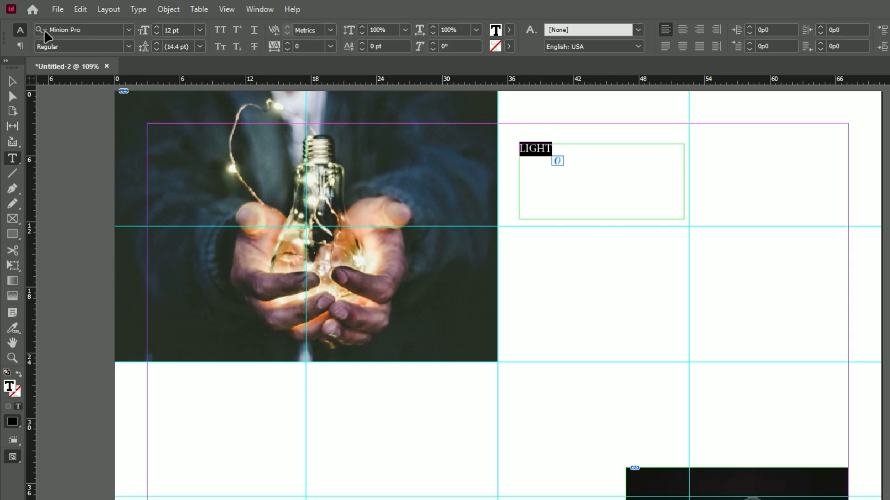
pyautogui.click(128, 30)
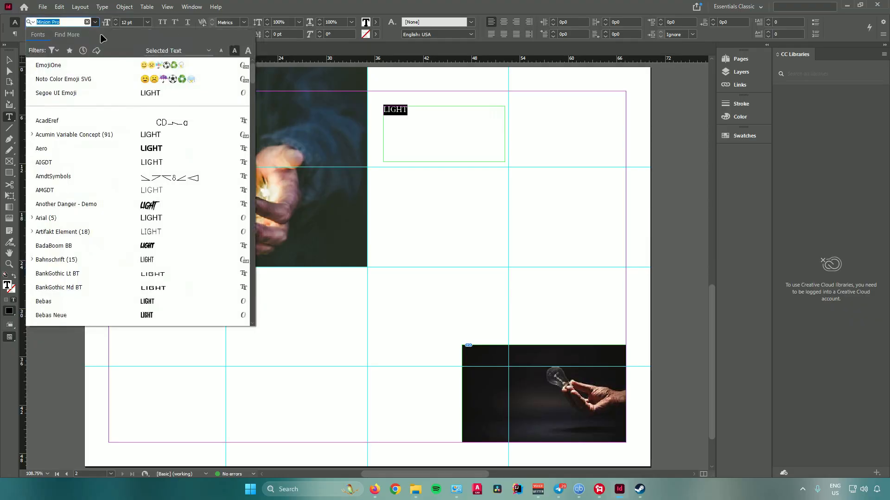
pyautogui.click(112, 148)
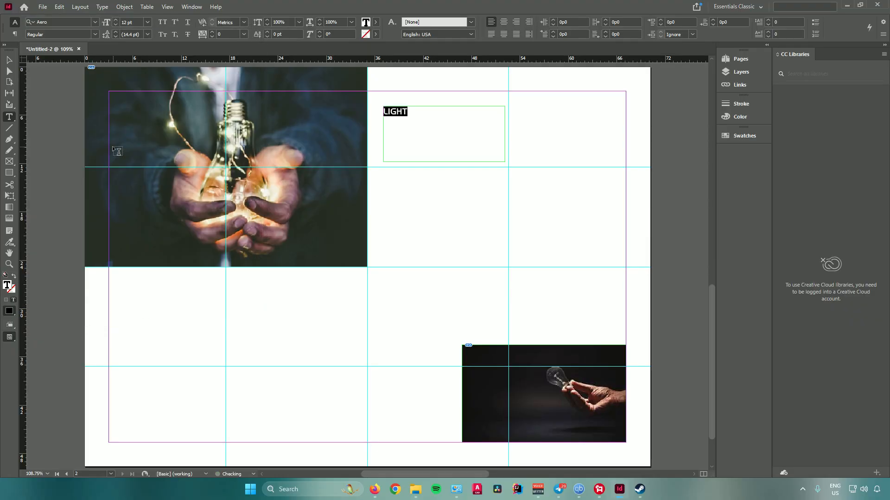
pyautogui.click(116, 19)
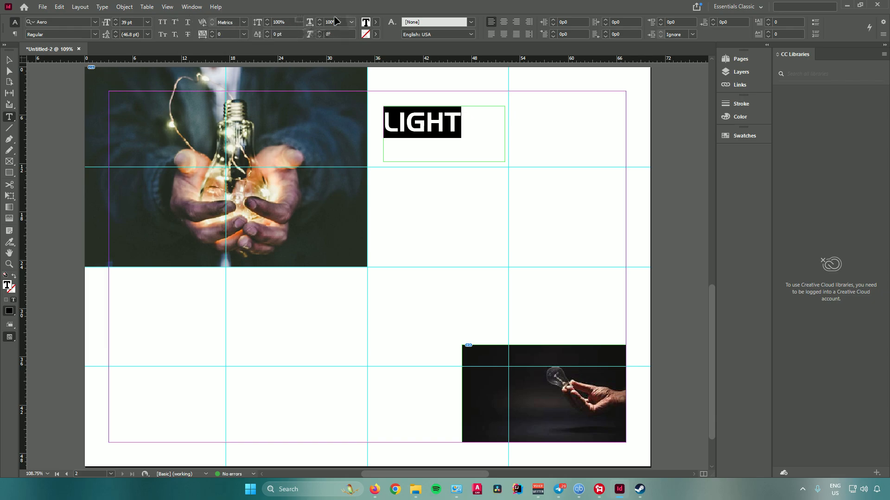
# Give the LIGHT text a cyan fill (C=100 M=0 Y=0 K=0) and a yellow stroke (C=0 M=0 Y=100 K=0).
pyautogui.click(376, 22)
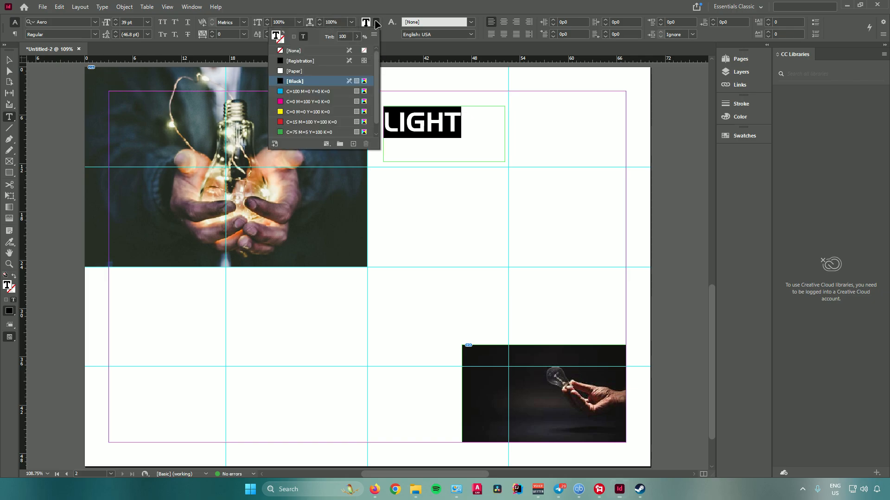
pyautogui.click(309, 93)
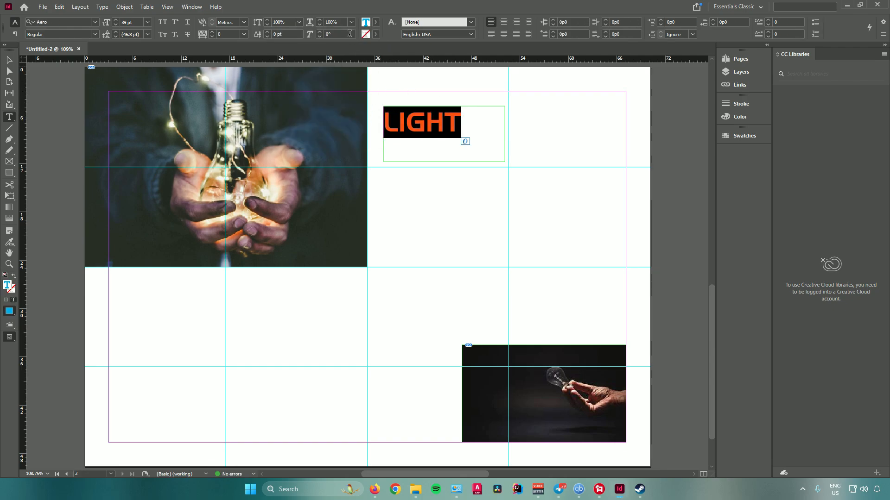
pyautogui.click(376, 34)
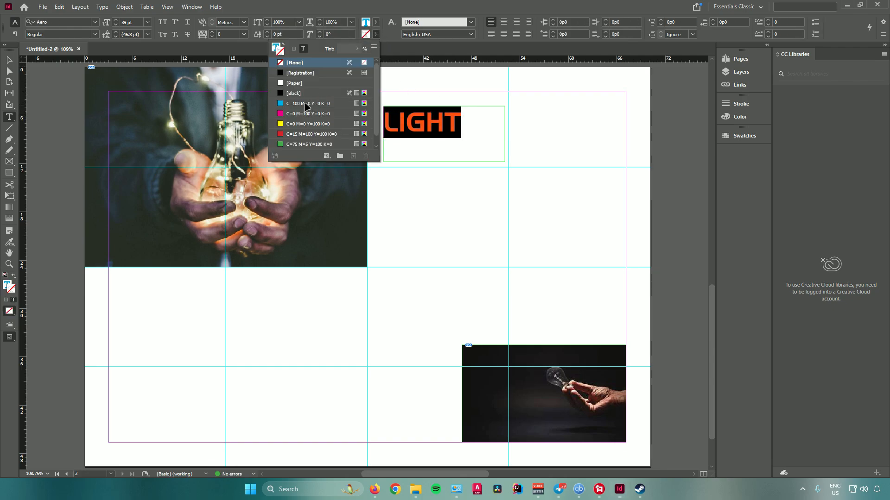
pyautogui.click(308, 124)
pyautogui.click(663, 117)
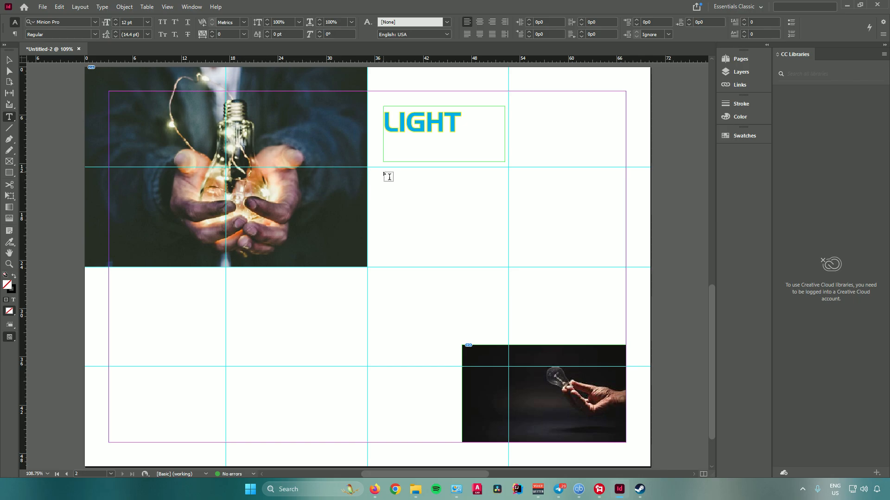
# Draw a wide text frame below LIGHT reaching the right margin and set its text to Monobit at 10 pt.
pyautogui.moveTo(383, 171); pyautogui.dragTo(625, 267)
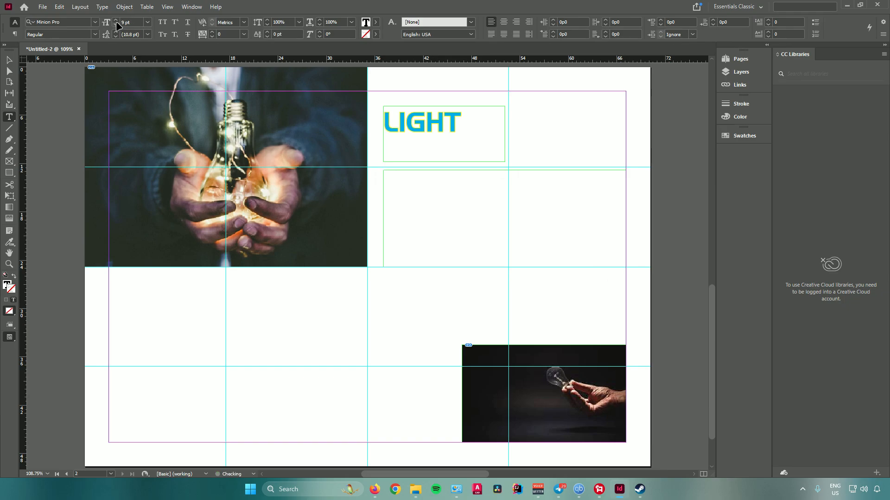
pyautogui.click(94, 22)
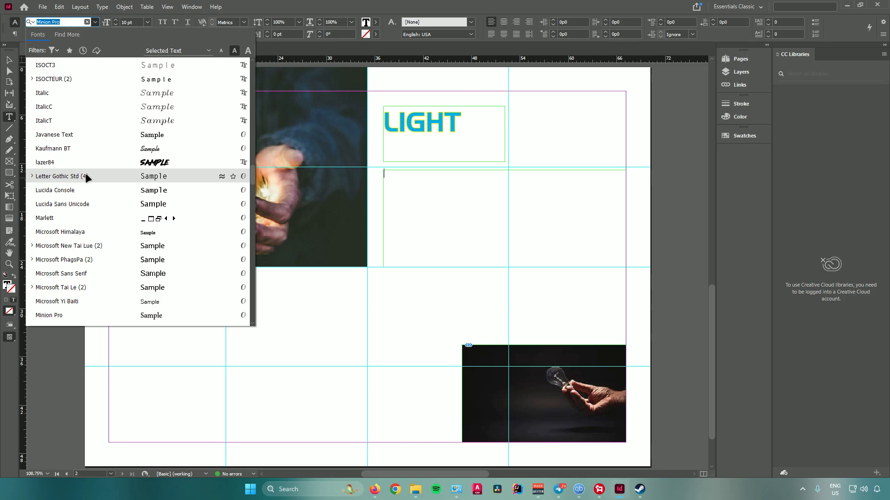
pyautogui.scroll(-2, 85, 176)
pyautogui.click(82, 258)
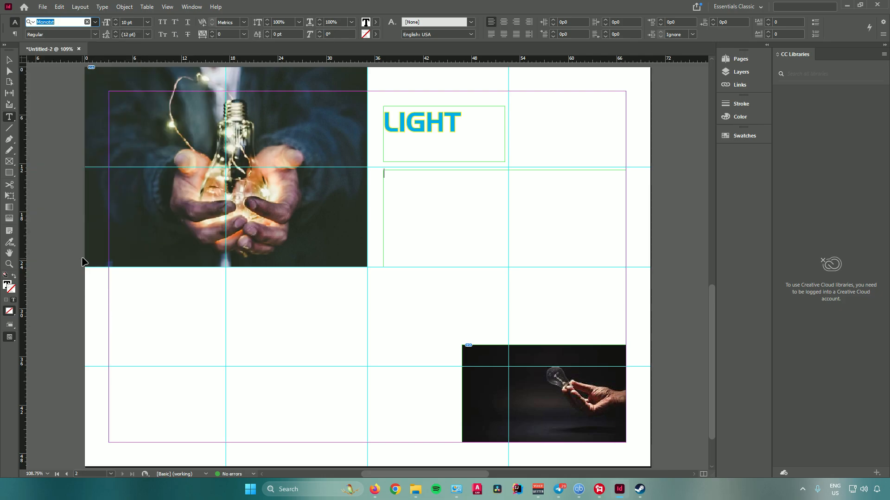
# Fill the empty text frame below LIGHT with placeholder text.
pyautogui.rightClick(388, 173)
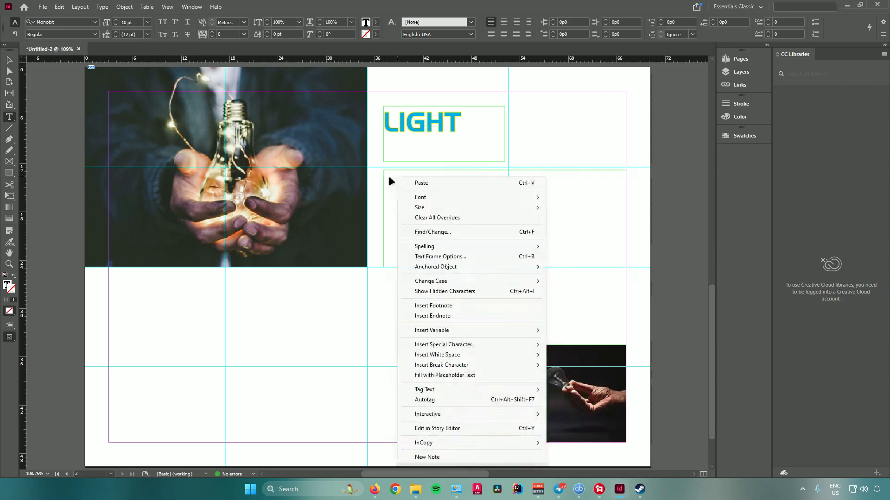
pyautogui.click(388, 174)
pyautogui.rightClick(388, 174)
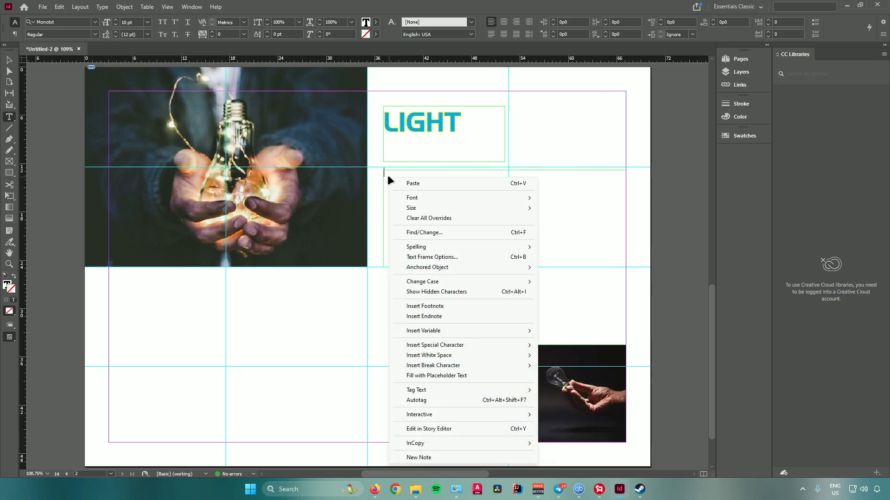
pyautogui.click(450, 377)
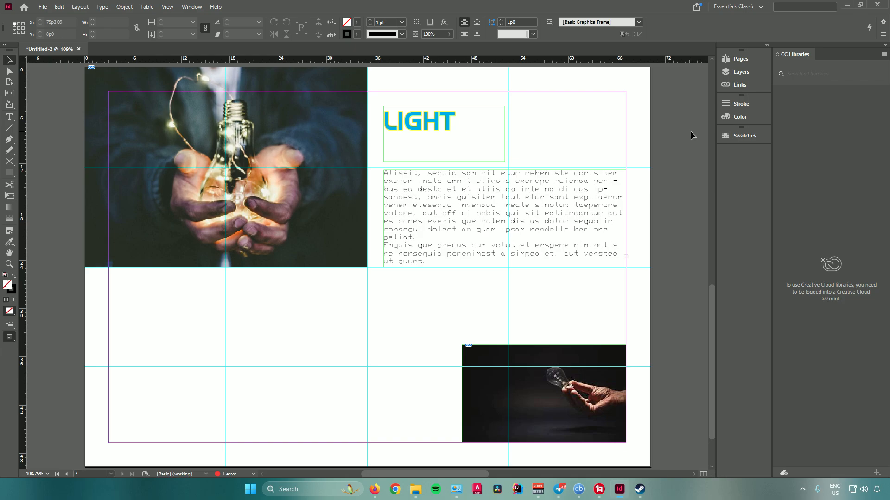
# Show the Paragraph Styles panel, dock it with the collapsed panels below Swatches, and expand it.
pyautogui.click(192, 6)
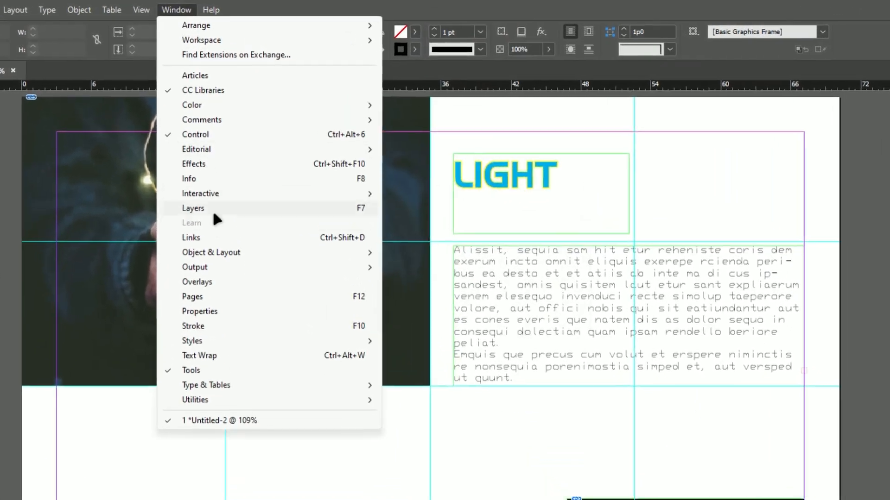
pyautogui.moveTo(217, 305)
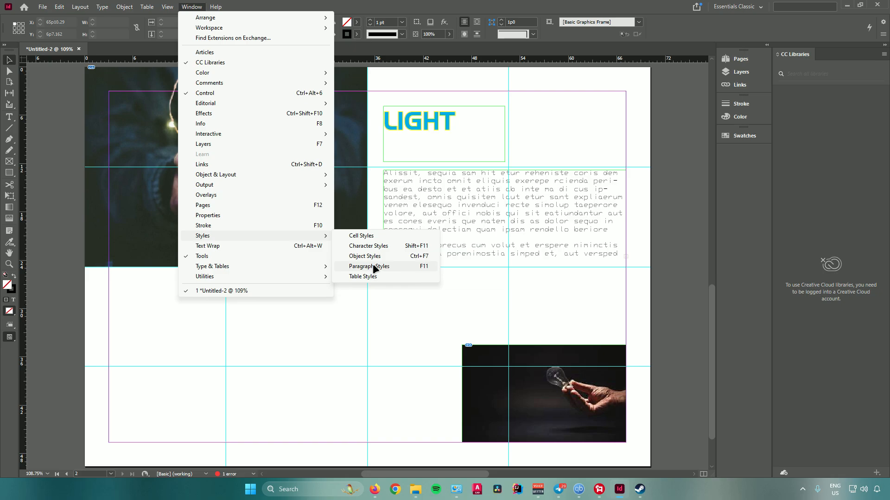
pyautogui.click(374, 267)
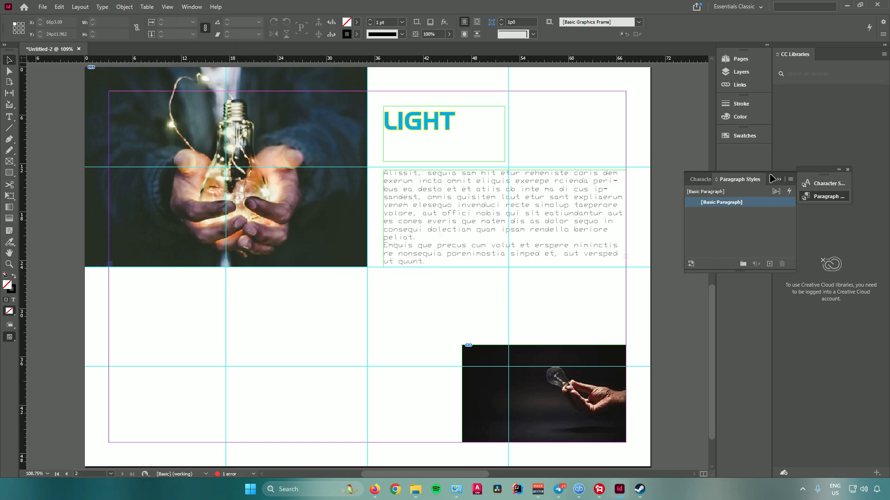
pyautogui.moveTo(770, 179); pyautogui.dragTo(743, 148)
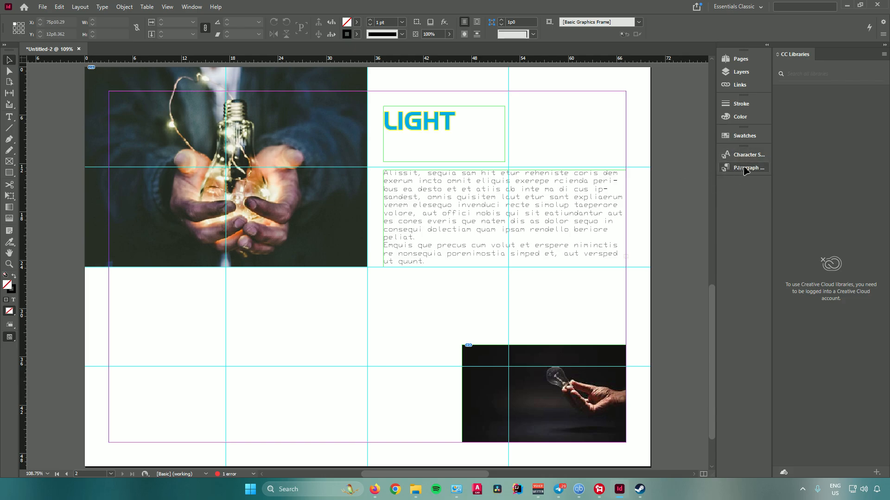
pyautogui.click(744, 169)
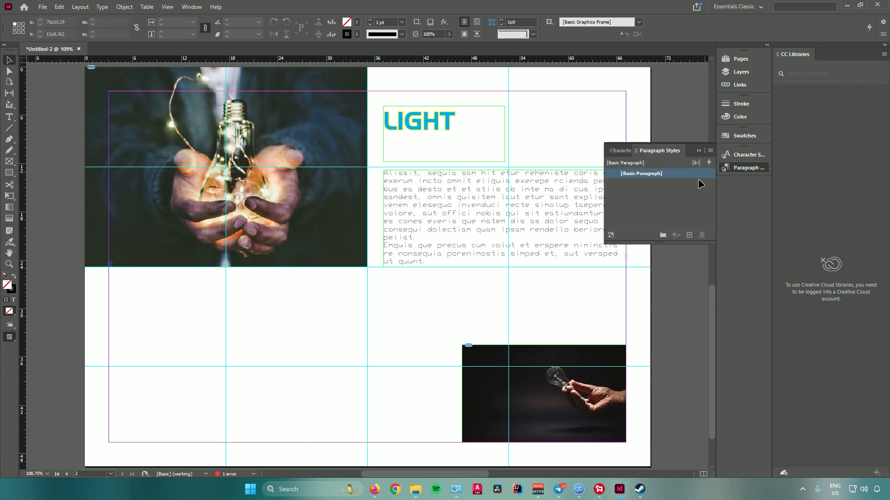
# Create a paragraph style from the formatted LIGHT heading and name it Title.
pyautogui.doubleClick(447, 125)
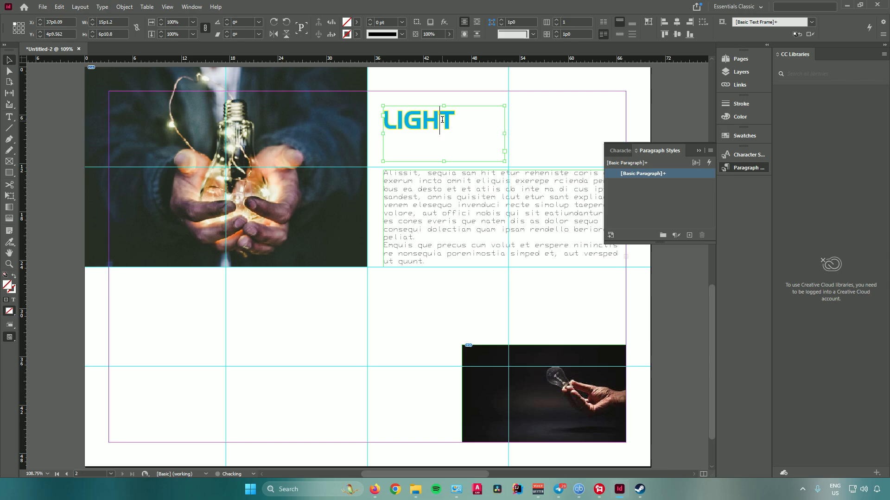
pyautogui.doubleClick(442, 121)
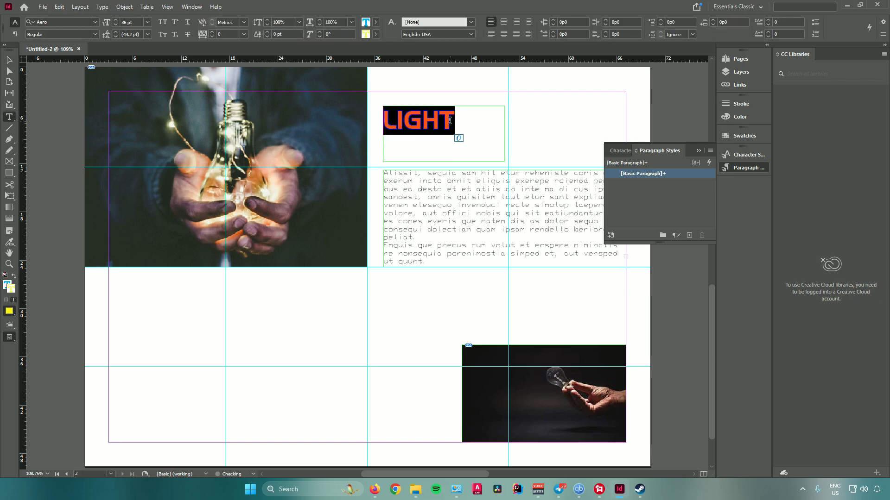
pyautogui.click(689, 235)
pyautogui.click(658, 183)
pyautogui.doubleClick(658, 183)
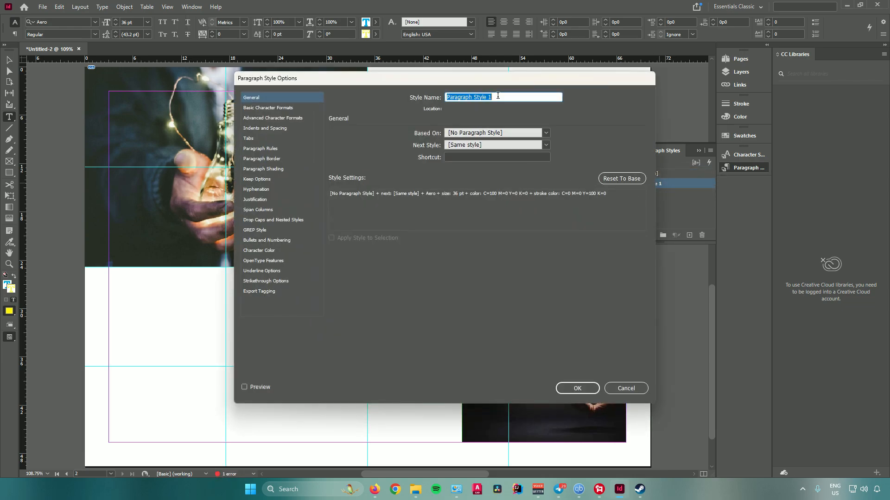
pyautogui.press('BackSpace')
pyautogui.write('Title')
# Review the Title style's character formats, indents and spacing, tabs and keep options, and save the style.
pyautogui.click(284, 108)
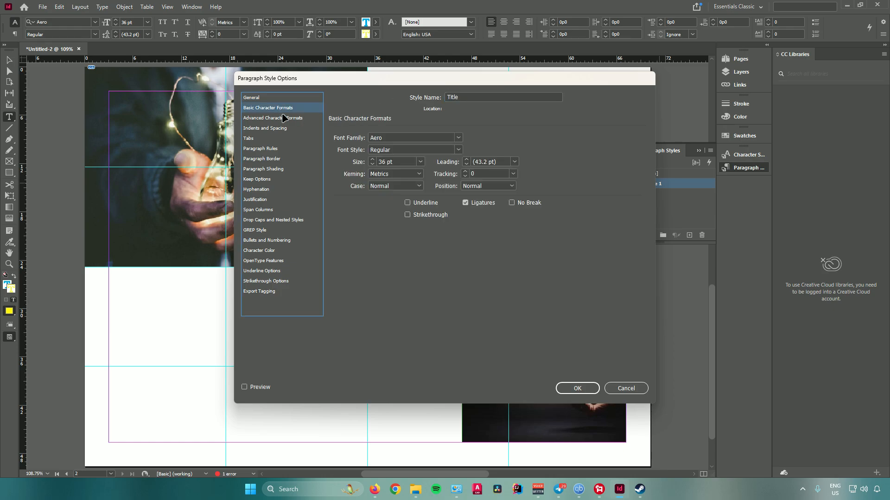
pyautogui.click(283, 118)
pyautogui.click(281, 129)
pyautogui.click(278, 138)
pyautogui.click(278, 118)
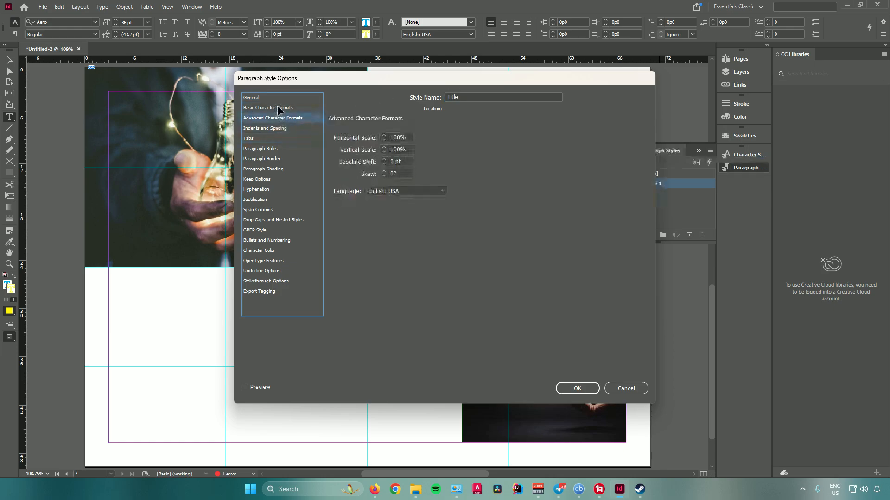
pyautogui.click(279, 108)
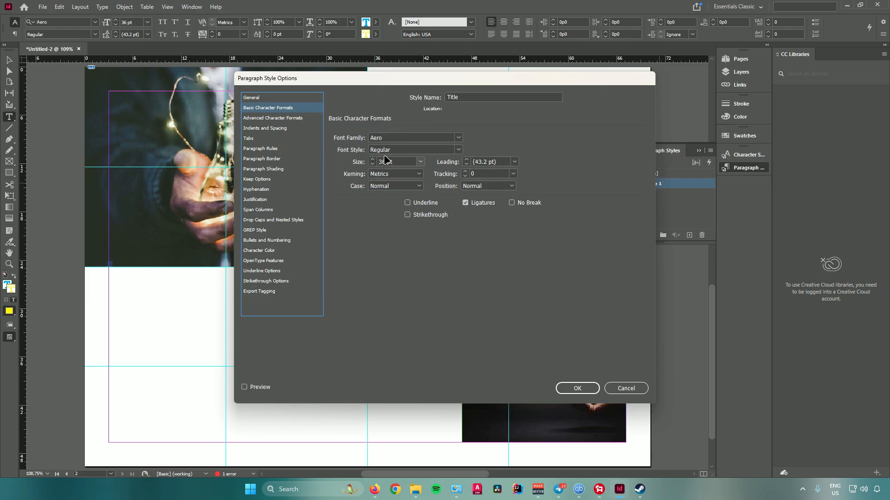
pyautogui.click(299, 121)
pyautogui.click(290, 129)
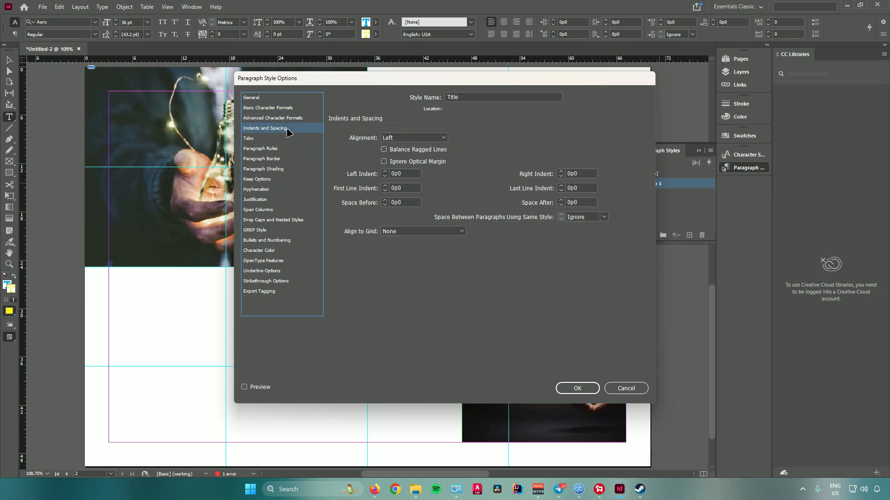
pyautogui.click(270, 140)
pyautogui.click(267, 179)
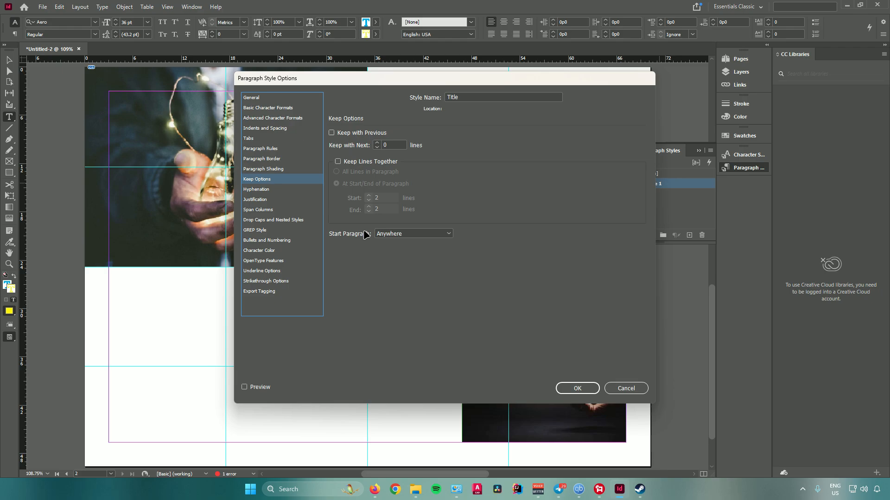
pyautogui.click(253, 97)
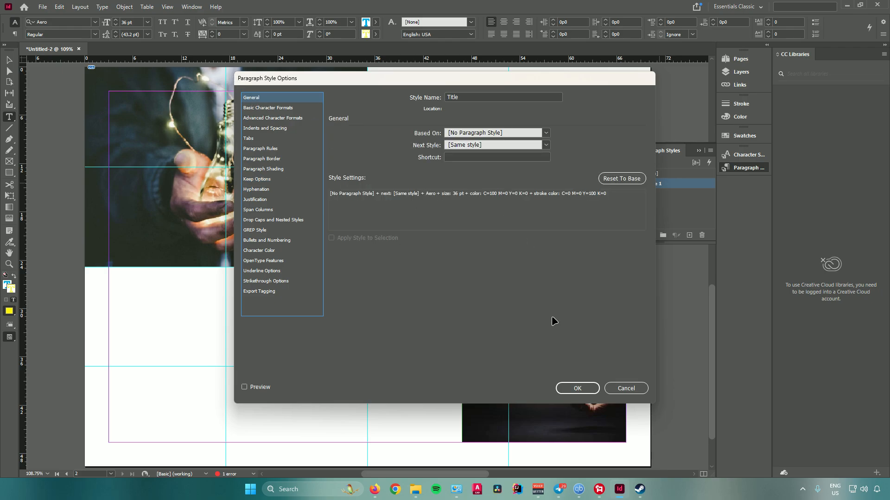
pyautogui.click(577, 389)
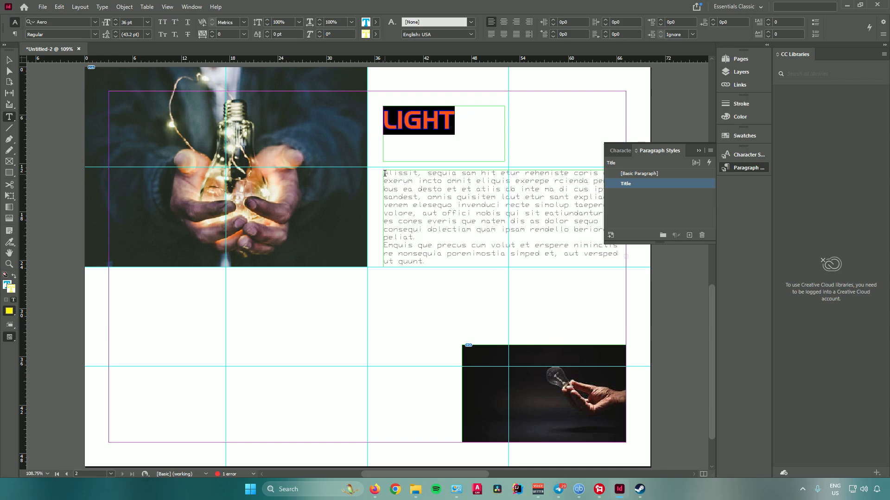
# Apply the Title paragraph style to the opening placeholder text in the frame below LIGHT.
pyautogui.moveTo(384, 173); pyautogui.dragTo(403, 189)
pyautogui.click(625, 184)
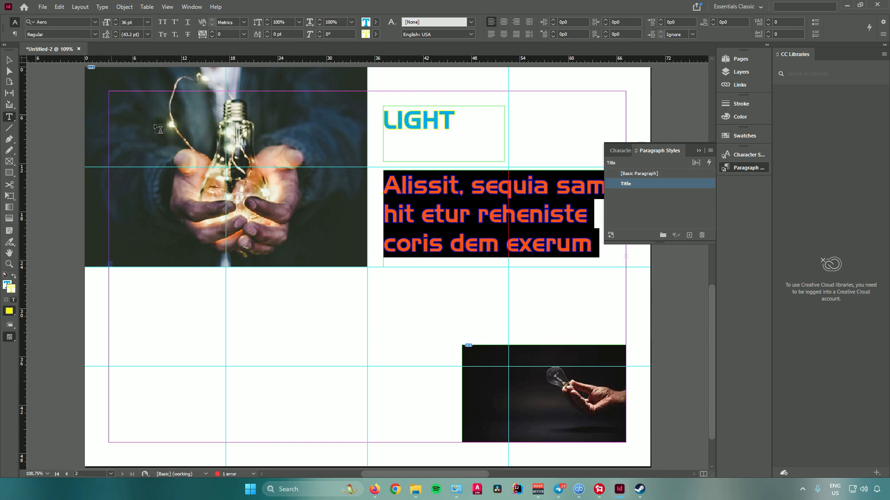
pyautogui.click(595, 218)
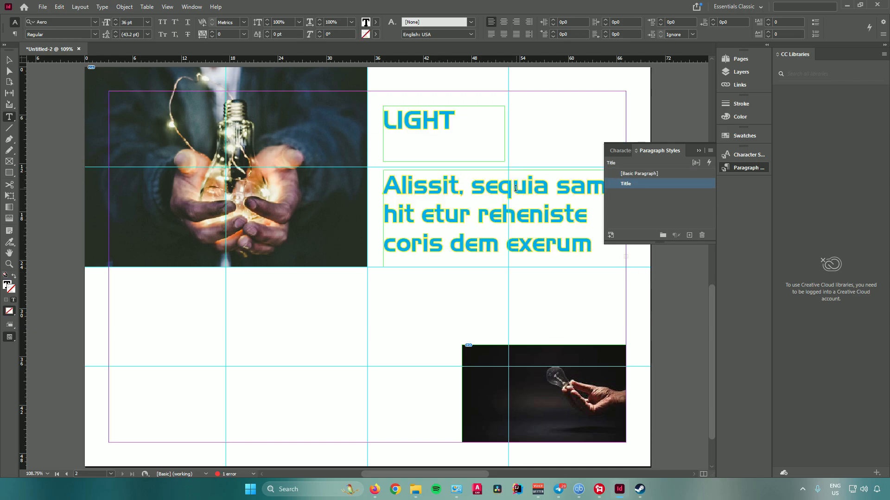